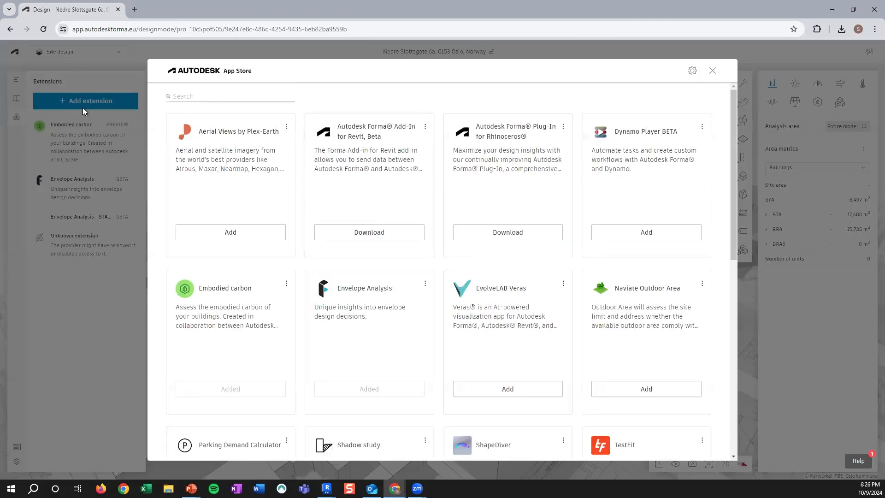
Browse the extensions offered in the Autodesk App Store and close the store
scroll(392, 189, down, 1)
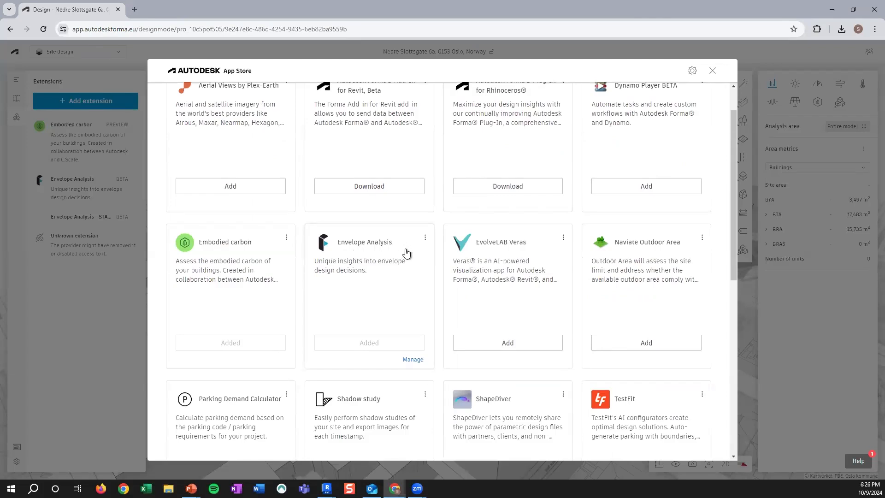
scroll(567, 247, down, 1)
scroll(566, 248, up, 2)
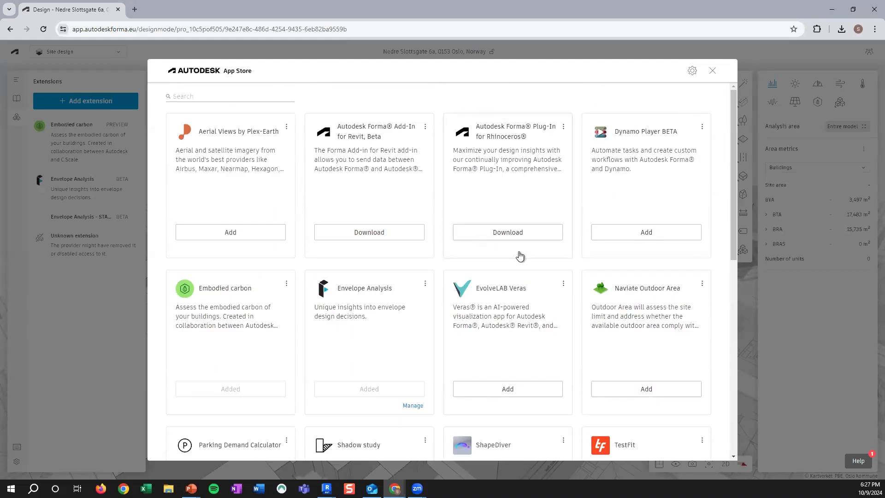
click(712, 71)
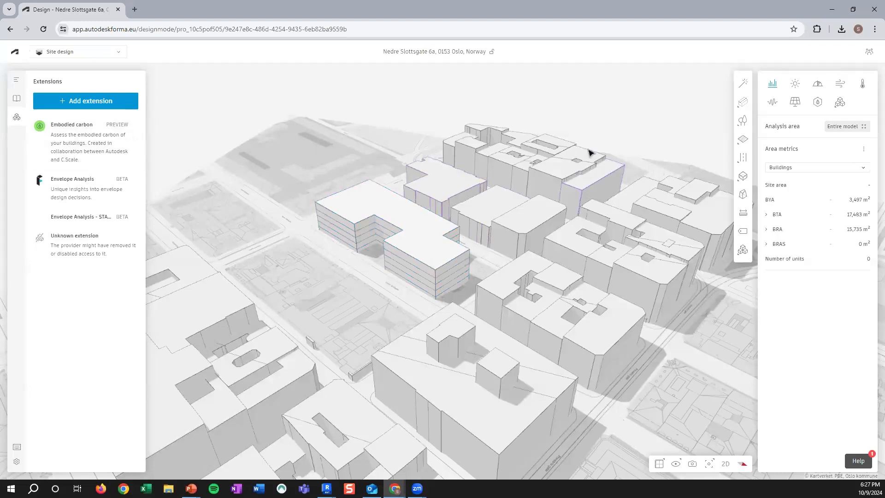
Start the Envelope Analysis - STAGING extension, dismiss its preview notice and select the five-storey building with the recessed front for analysis
drag(648, 113, 569, 141)
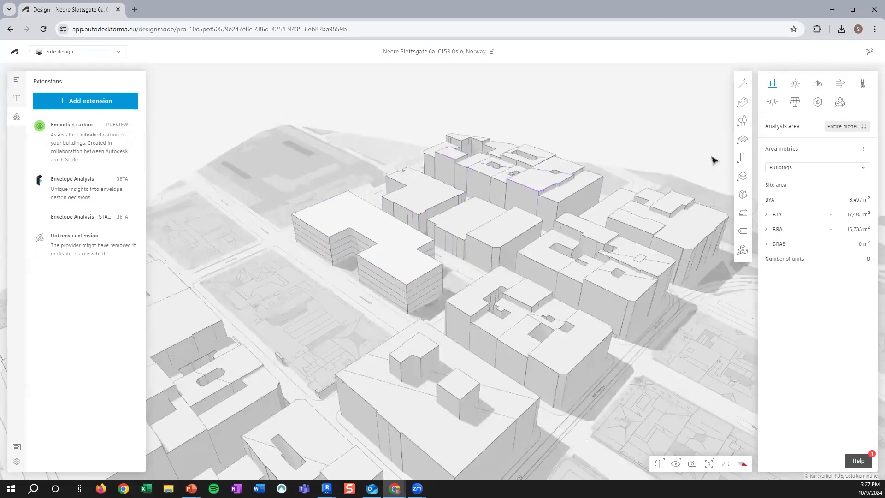
click(840, 102)
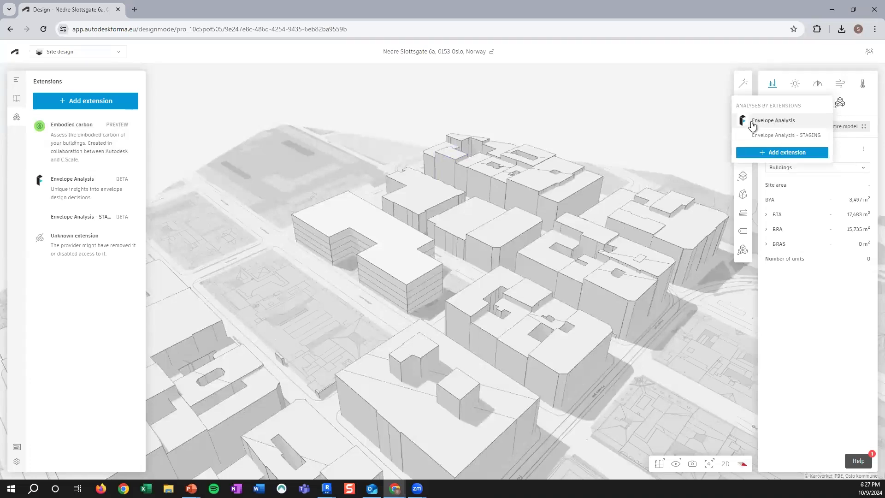
click(784, 136)
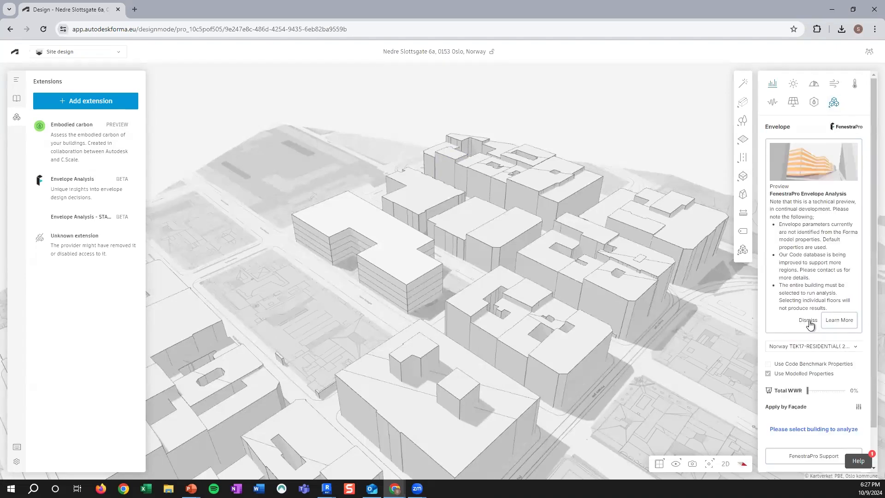
click(808, 321)
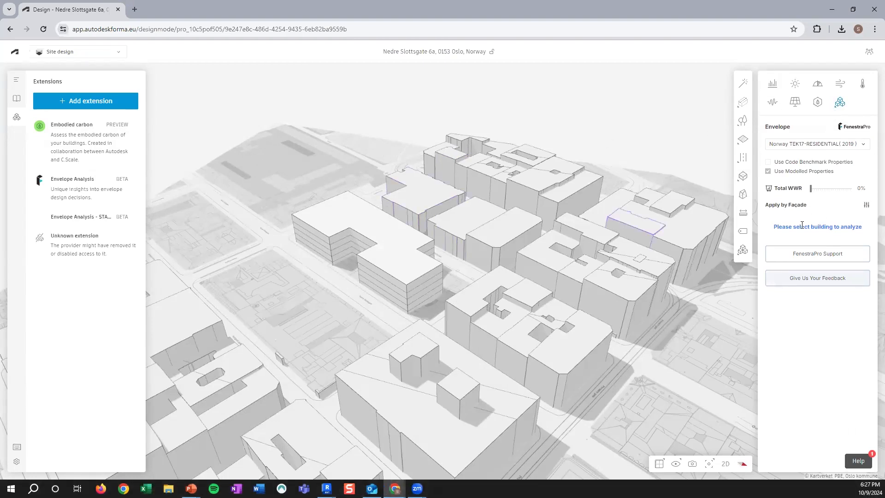
click(376, 231)
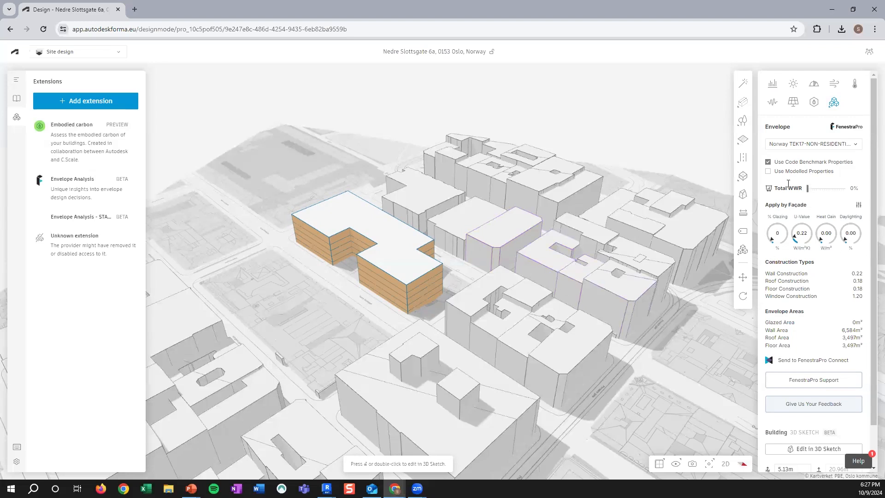
Use the Norway TEK17-NON-RESIDENTIAL 2019 code with code benchmark properties and set the building's total WWR to 50%
click(744, 175)
click(847, 145)
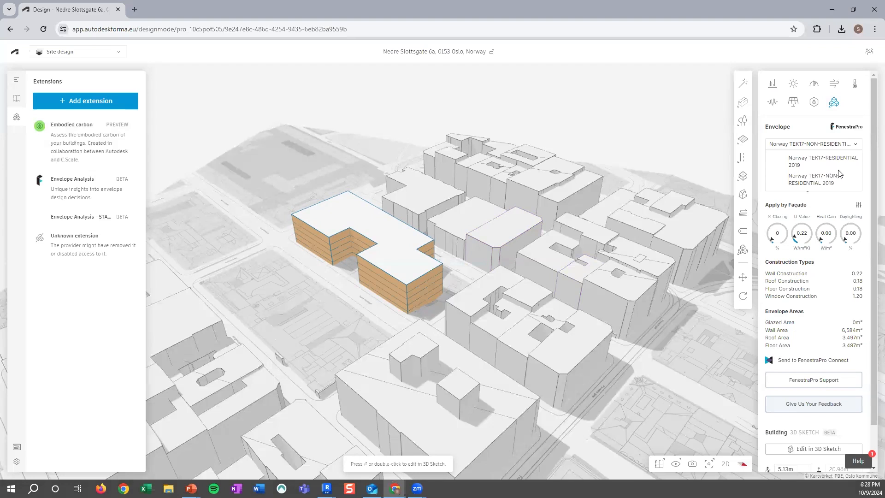
click(822, 183)
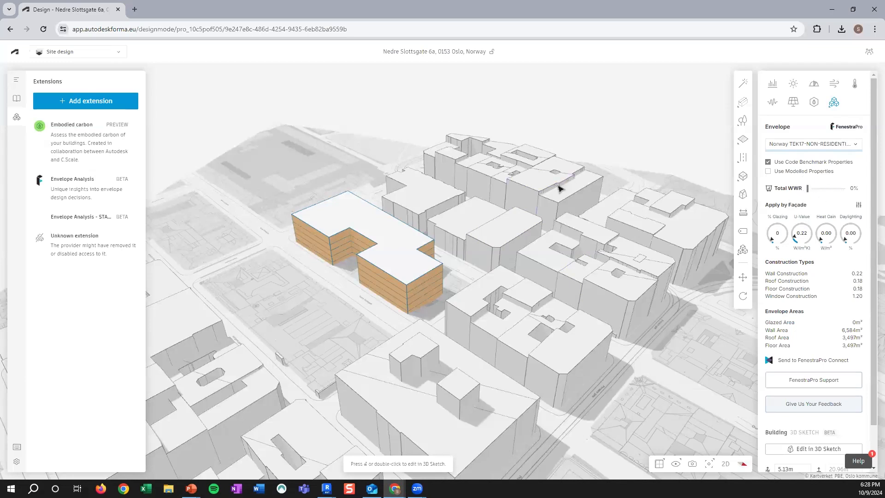
drag(807, 188, 833, 188)
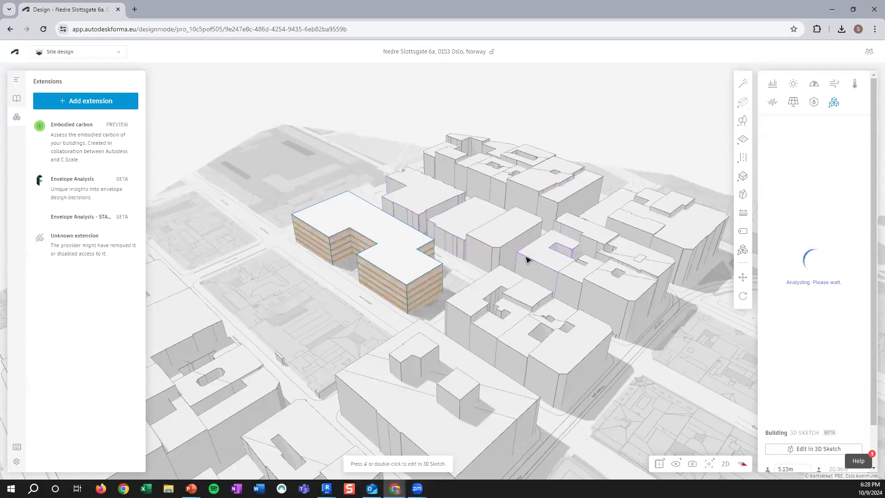
Review the overall facades summary for average annual heat gain, by facade and by orientation, and for average annual shading
scroll(292, 298, up, 2)
drag(292, 298, 441, 306)
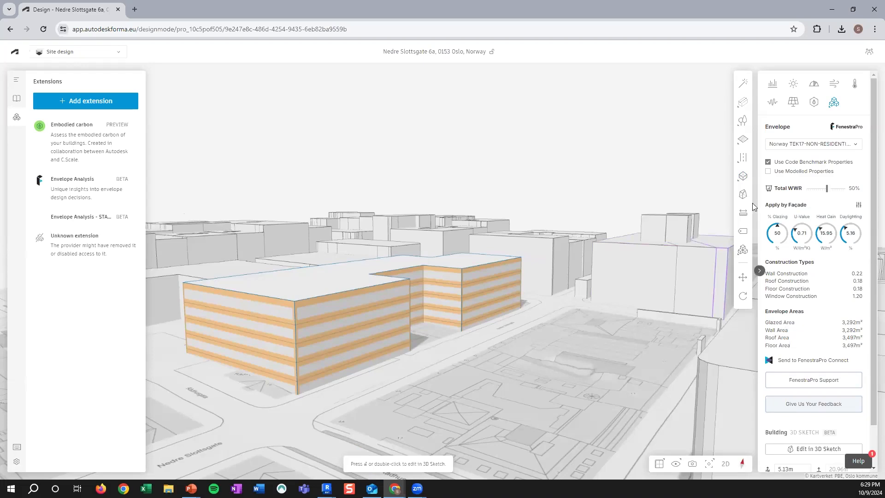
click(768, 189)
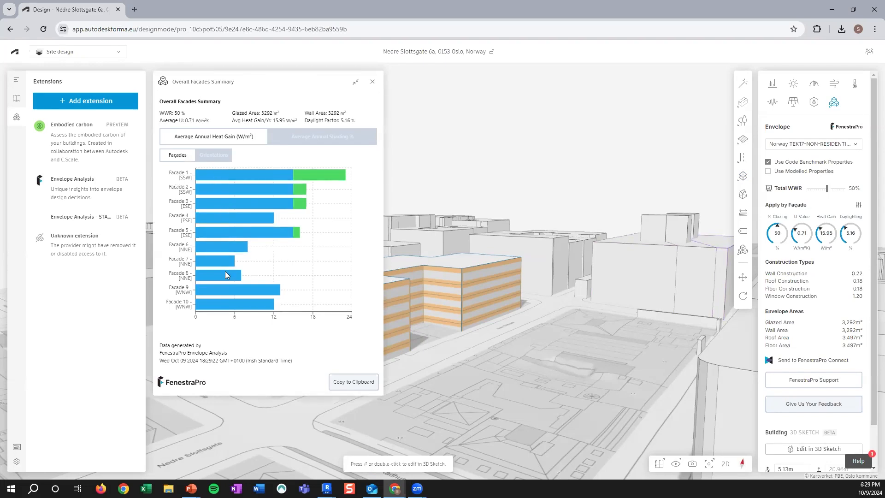
click(213, 156)
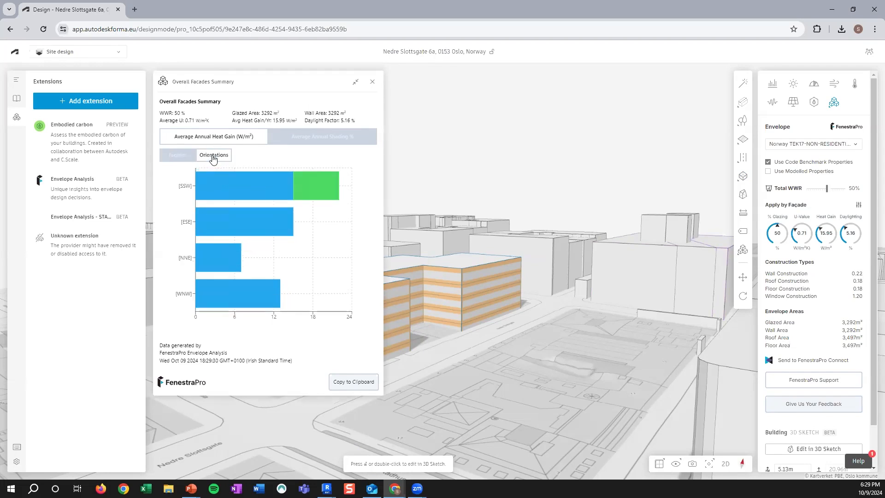
click(171, 155)
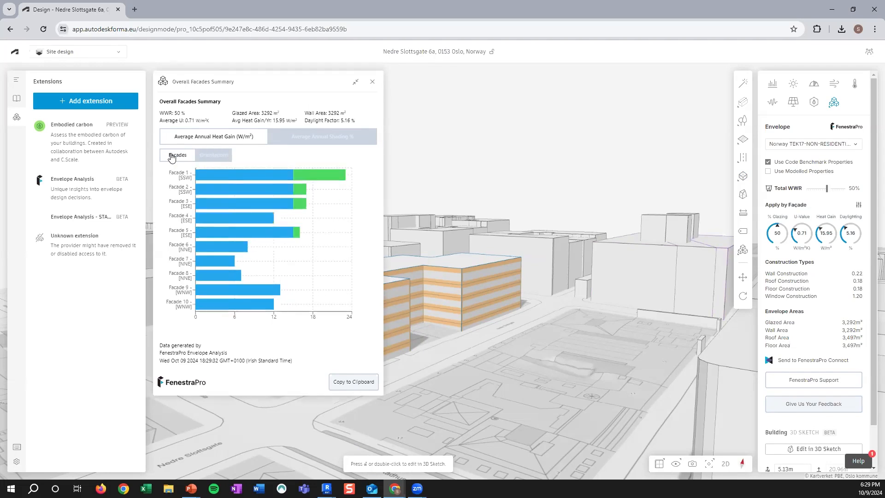
click(304, 138)
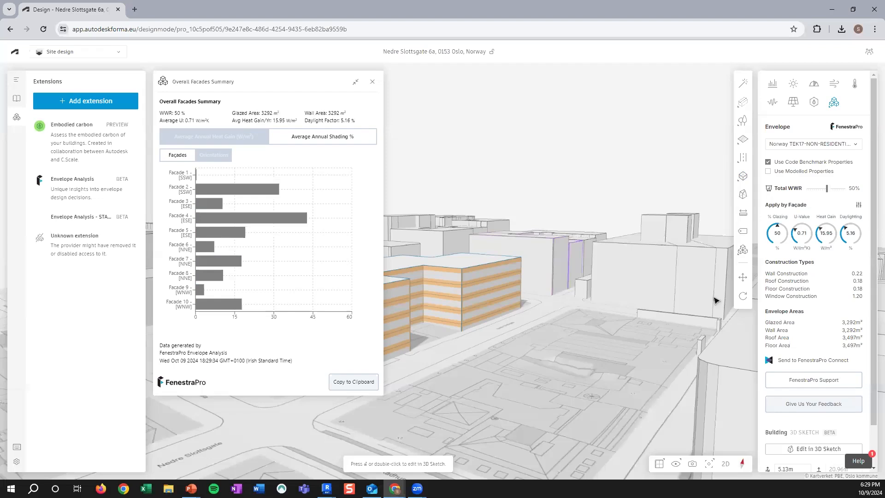
drag(715, 301, 622, 304)
drag(527, 332, 528, 358)
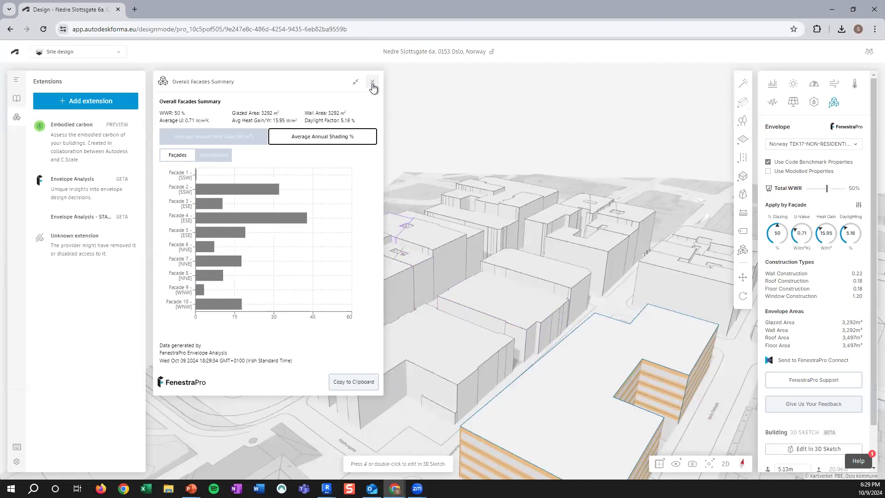
click(373, 83)
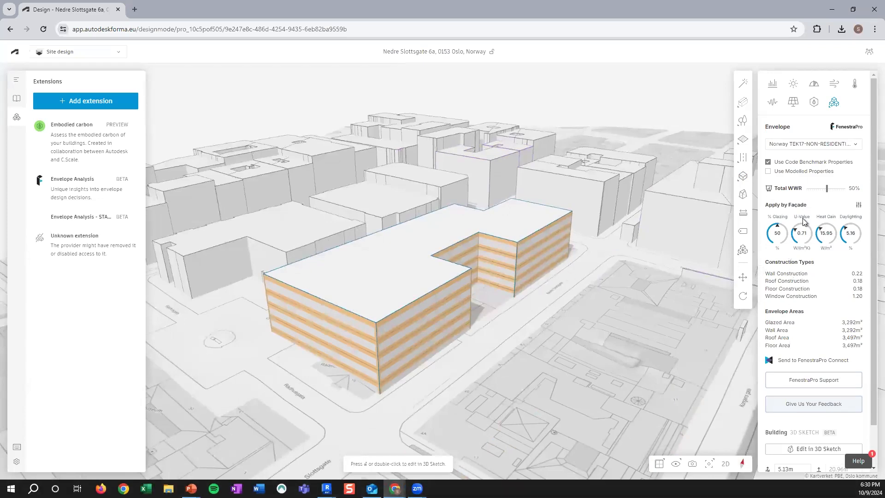
Show the individual facade settings and locate Facade 3 and Facade 4 on the building
click(859, 205)
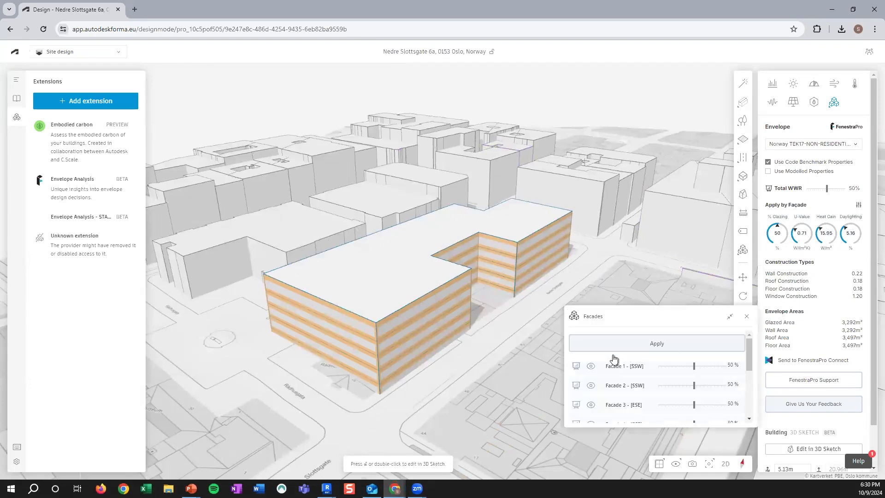
scroll(632, 395, down, 2)
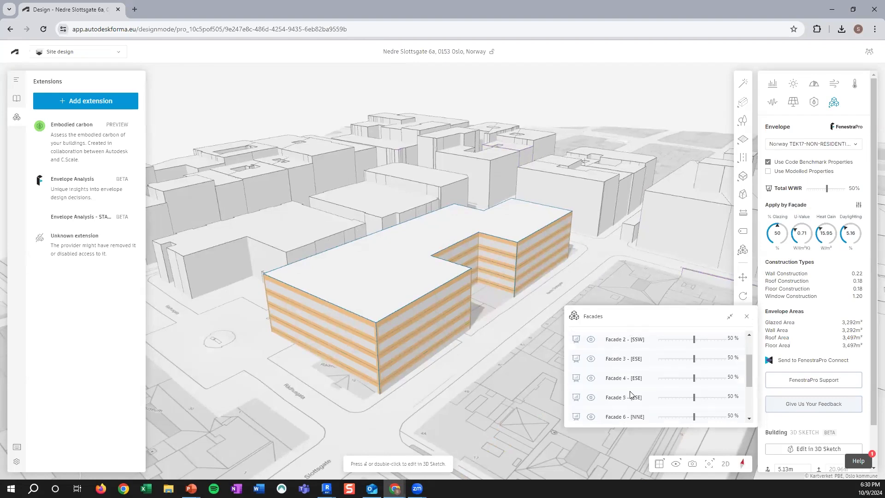
click(592, 360)
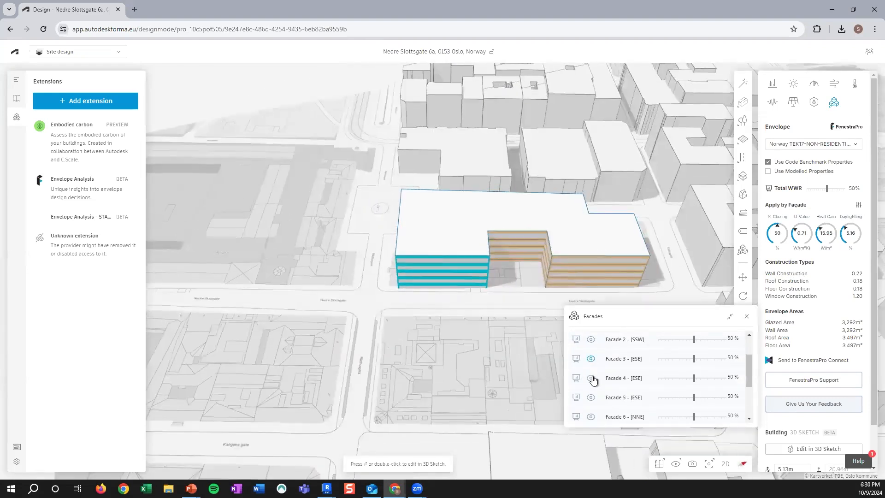
click(591, 378)
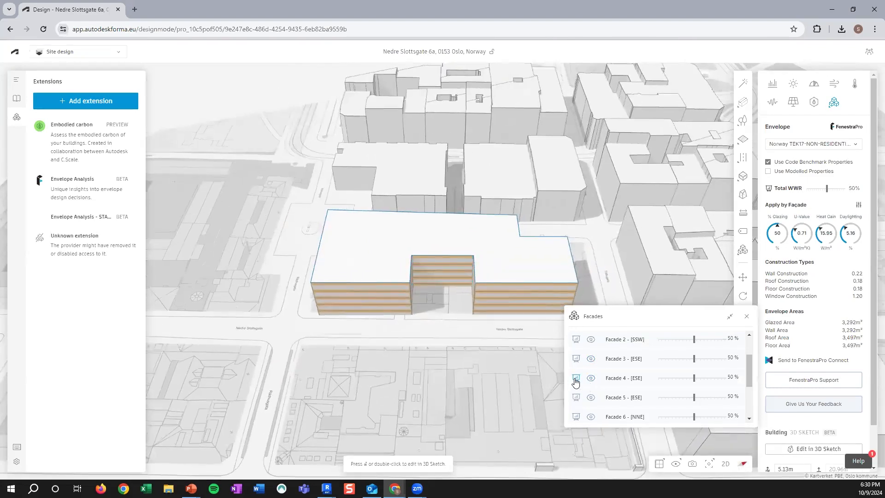
Examine the average monthly gain and average monthly shading charts for Facade 4, and close its summary
click(576, 379)
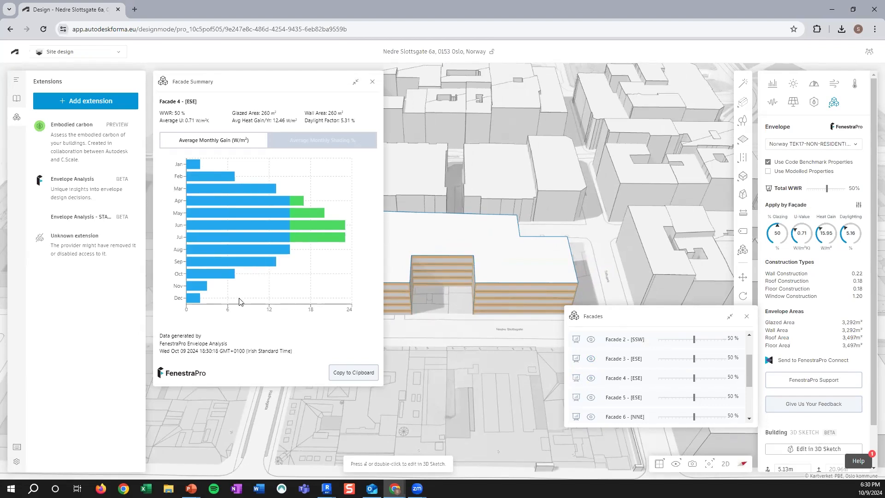
click(325, 144)
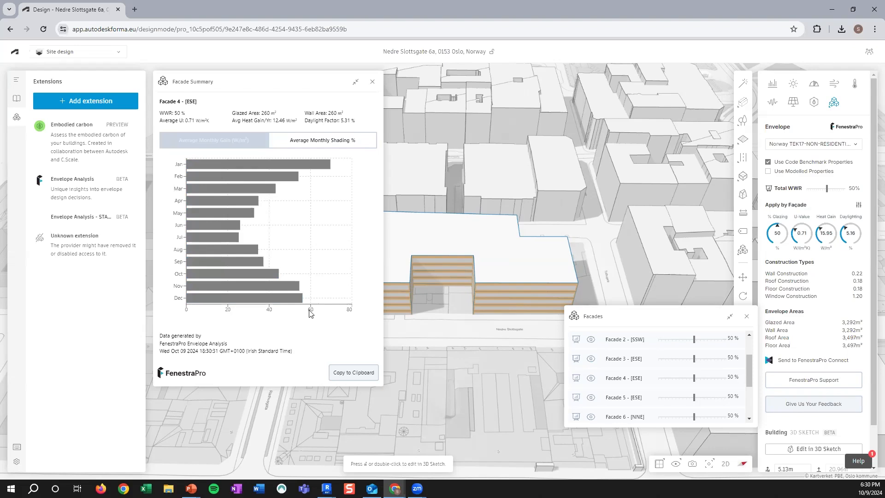
click(232, 143)
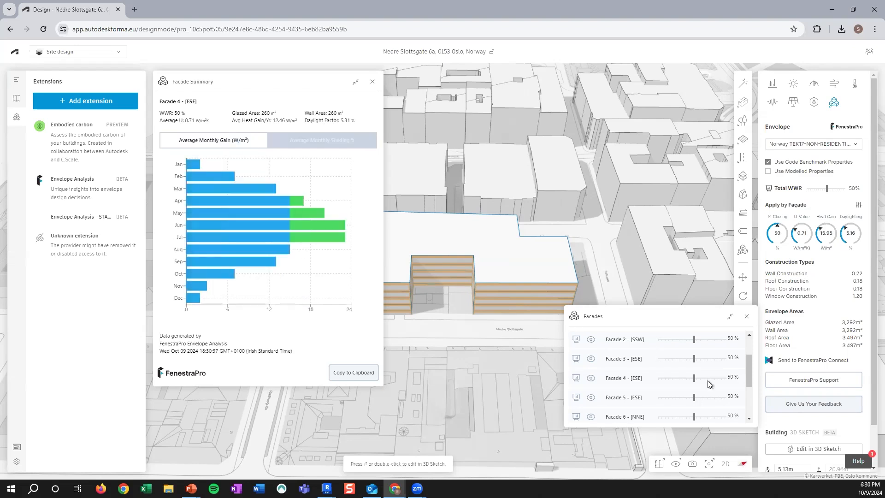
scroll(750, 381, down, 1)
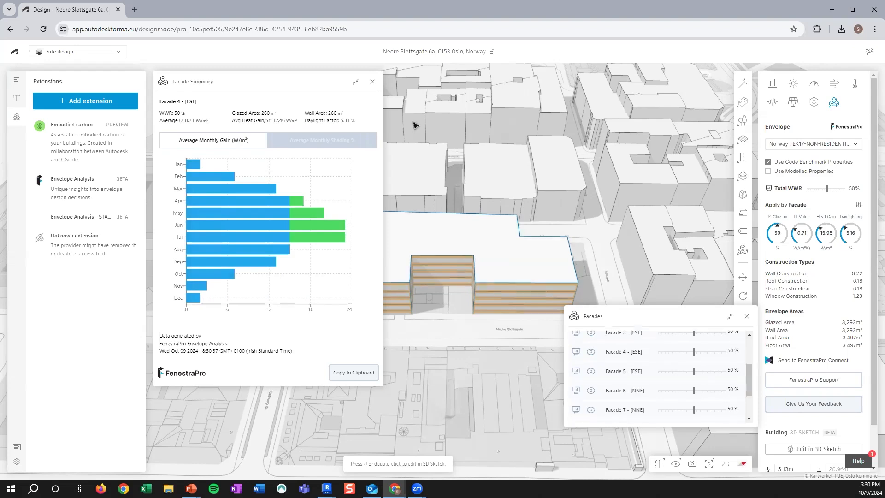
click(373, 82)
Set the glazing of the north-facing Facades 6, 7 and 8 to 0% and apply the facade changes to the building
drag(751, 372, 751, 394)
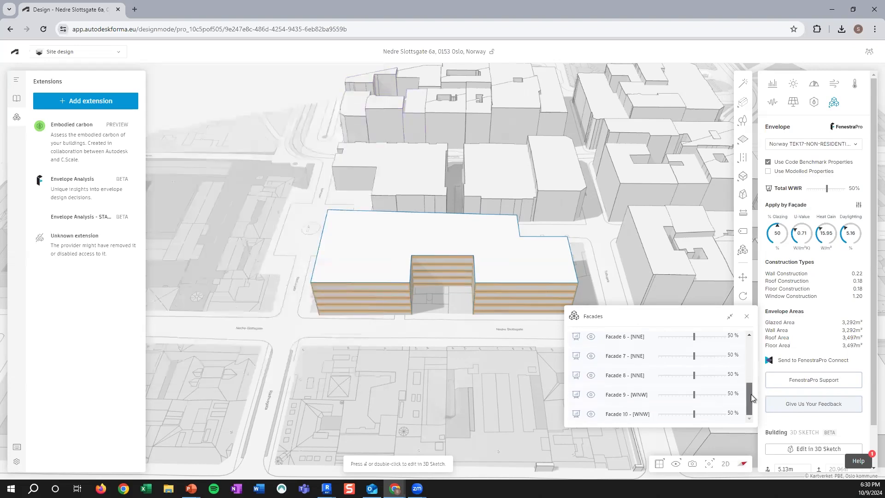
click(590, 375)
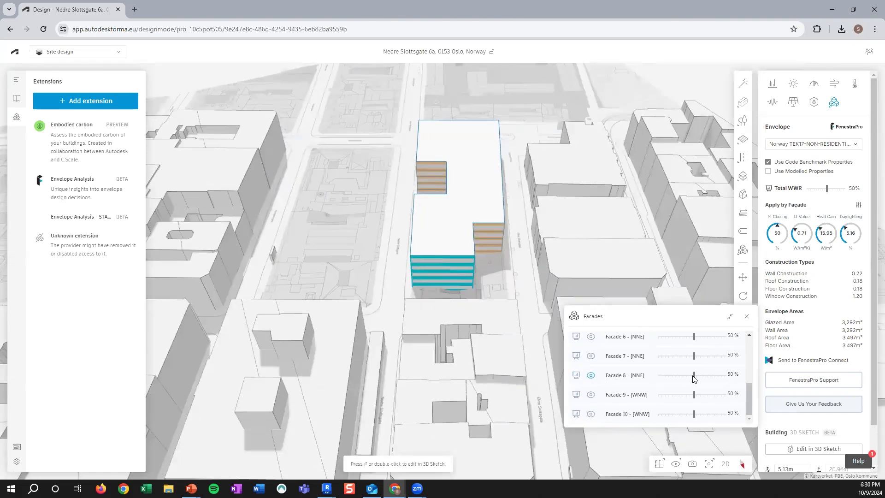
drag(695, 376, 643, 375)
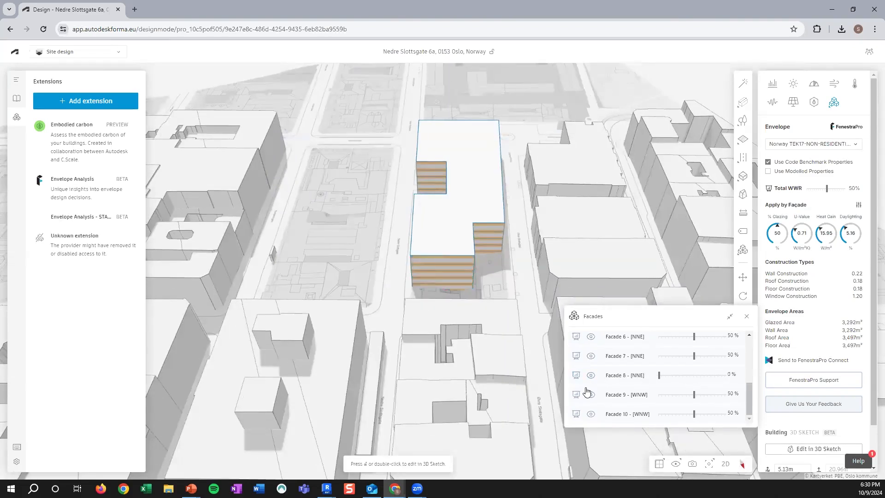
click(591, 356)
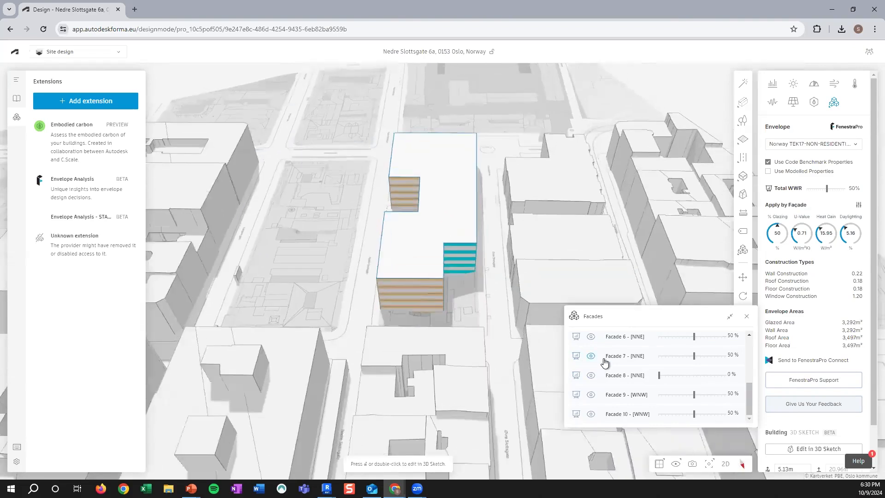
drag(694, 355, 638, 355)
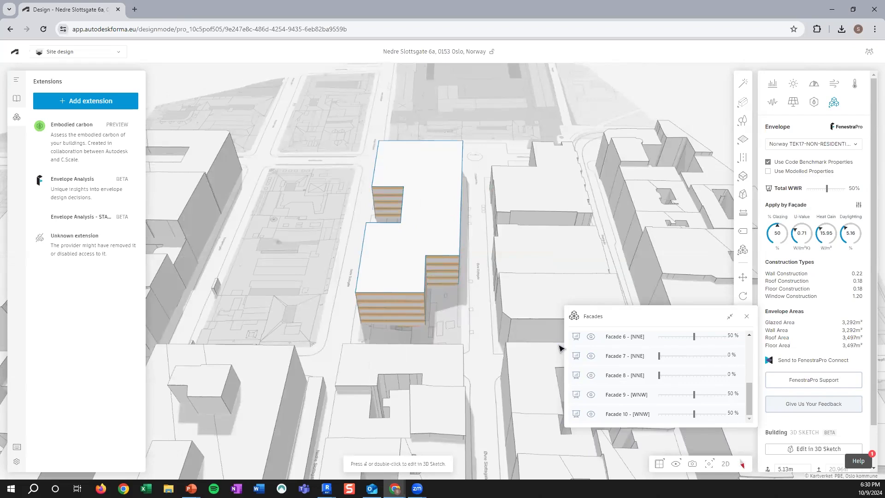
drag(694, 336, 642, 339)
drag(748, 397, 750, 343)
click(664, 342)
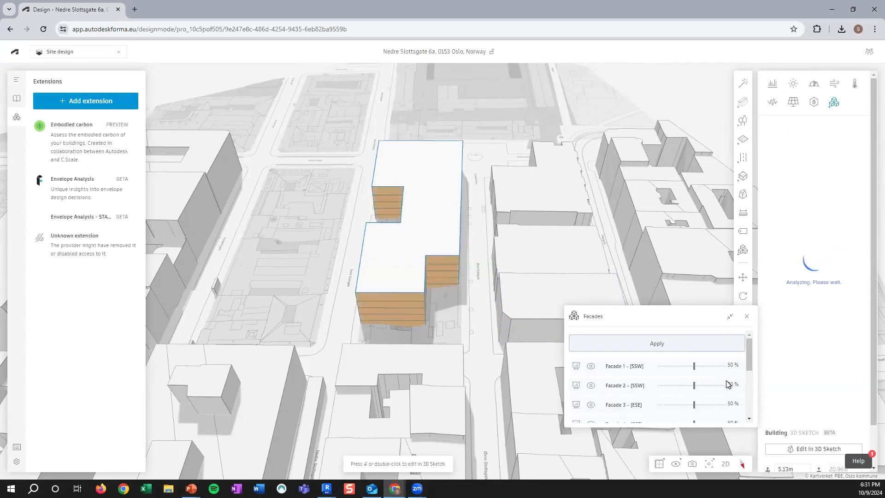
shift+middle_drag(369, 287, 434, 267)
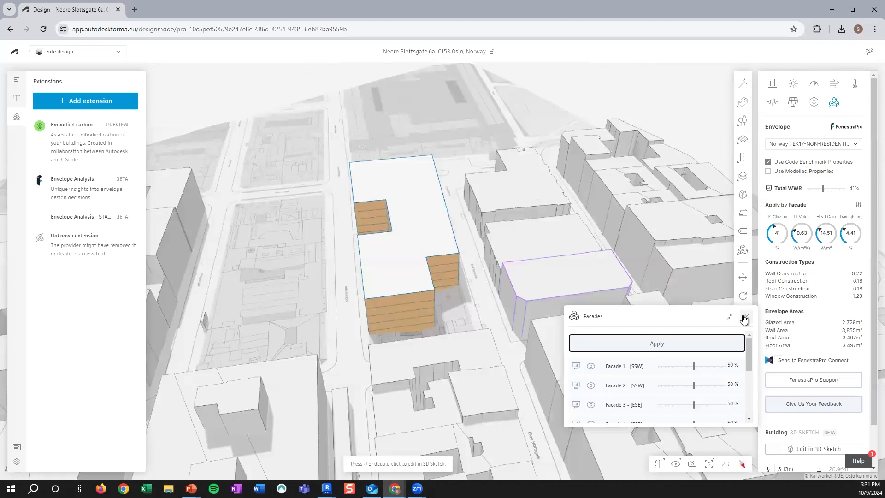
click(744, 318)
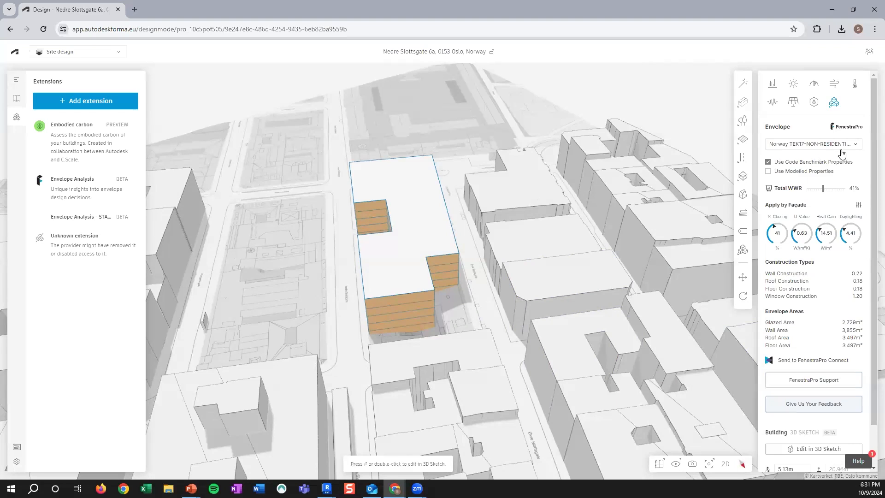
Switch the envelope analysis to modelled properties instead of code benchmark properties
click(769, 172)
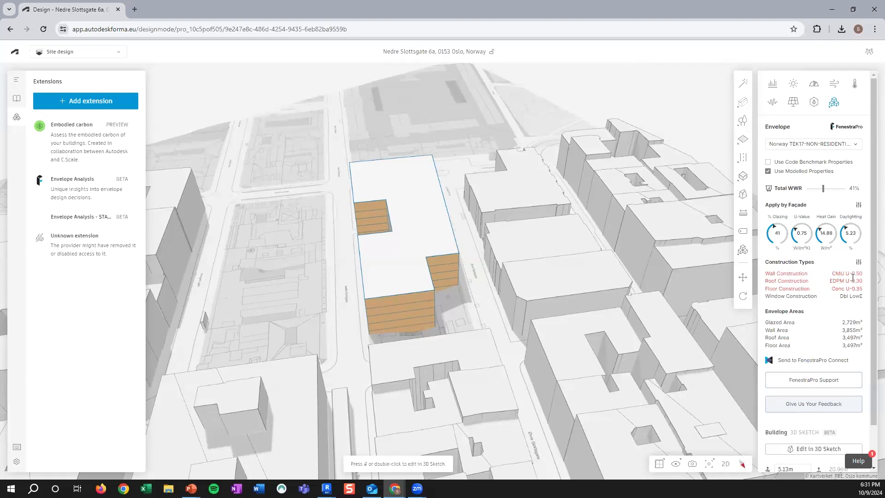
Assign Exterior Insulation and Finish System walls, Built-Up Roofing and Low-E argon-filled triple glazing as construction types and apply them
click(859, 262)
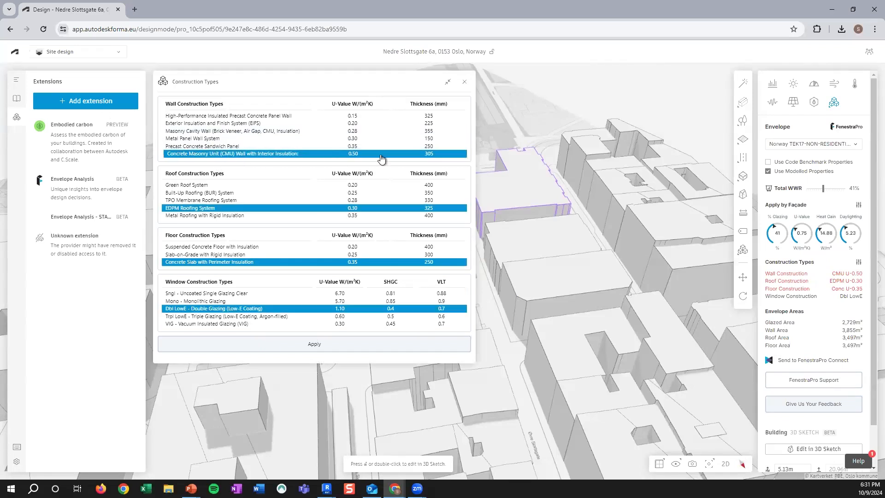
click(239, 125)
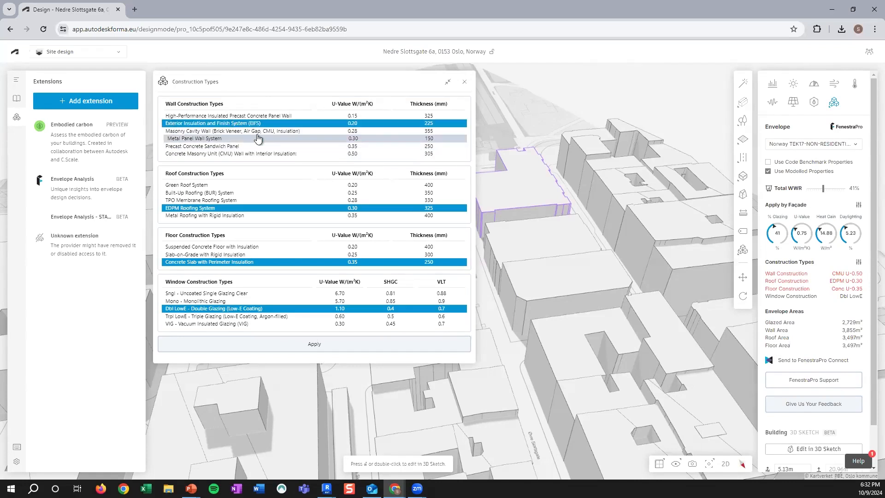
click(229, 193)
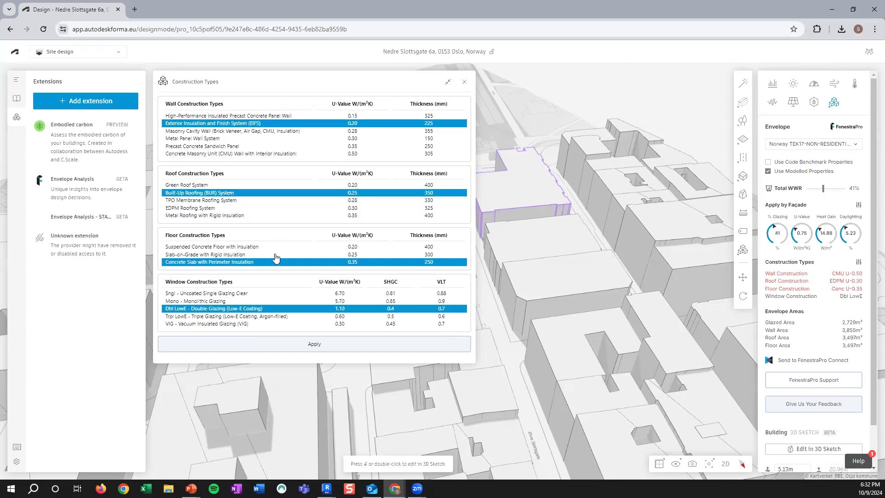
click(193, 317)
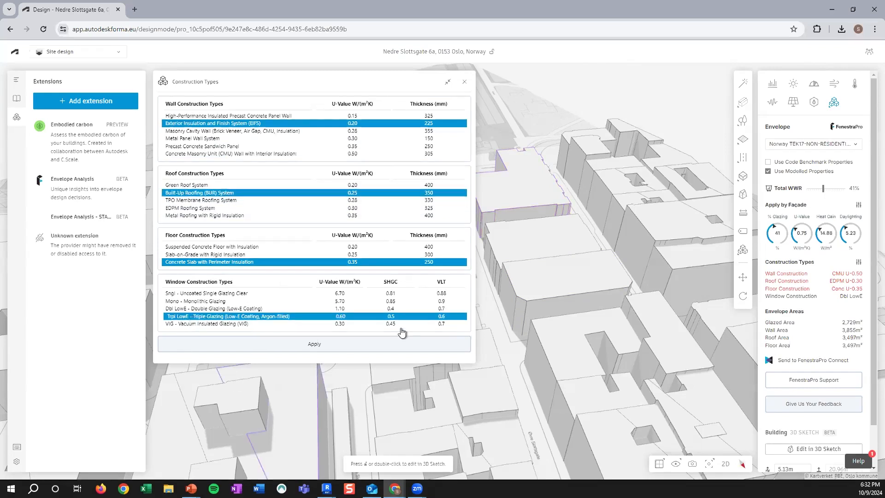
click(323, 347)
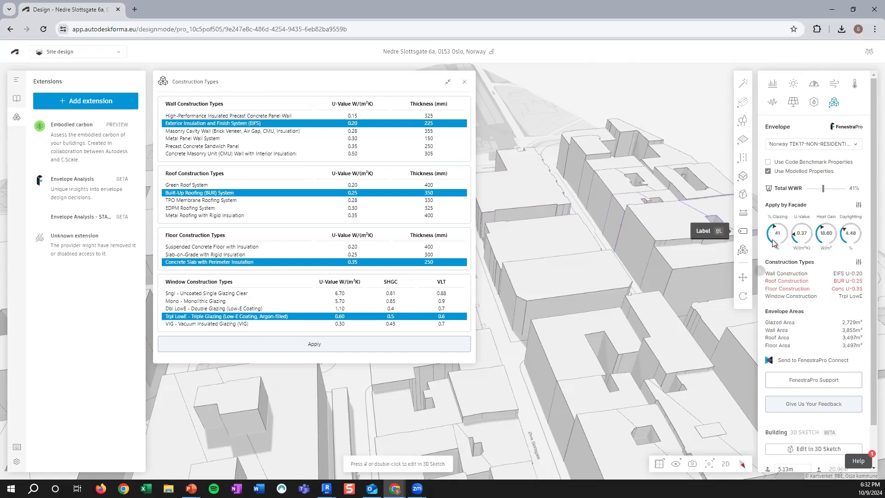
click(466, 83)
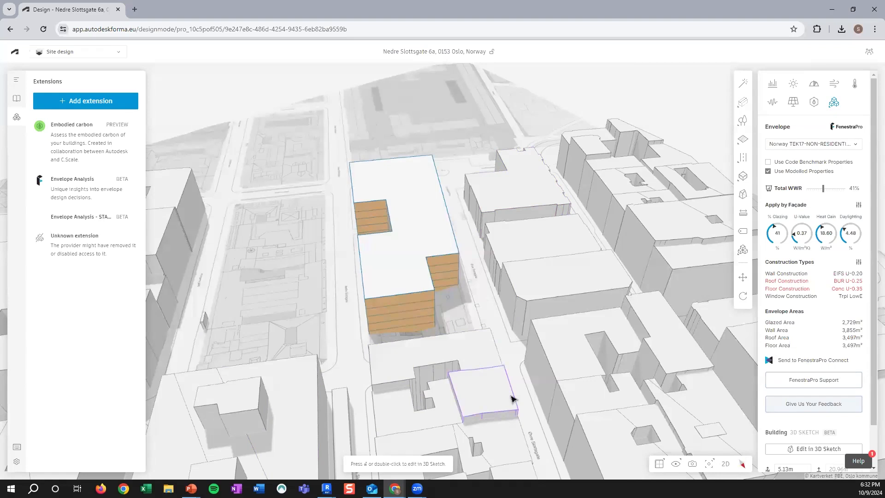
Send the building to FenestraPro Connect, switch to Revit and import the model from Forma
right_drag(417, 203, 470, 187)
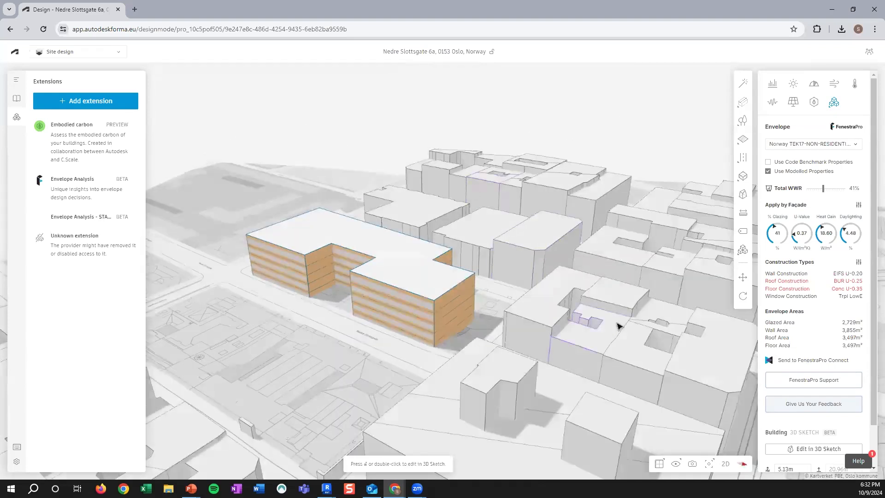
click(800, 364)
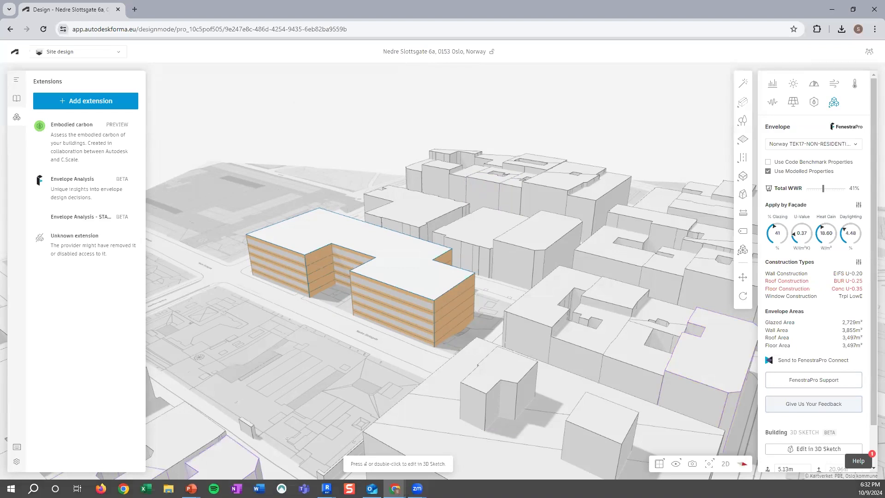
key(alt+Tab)
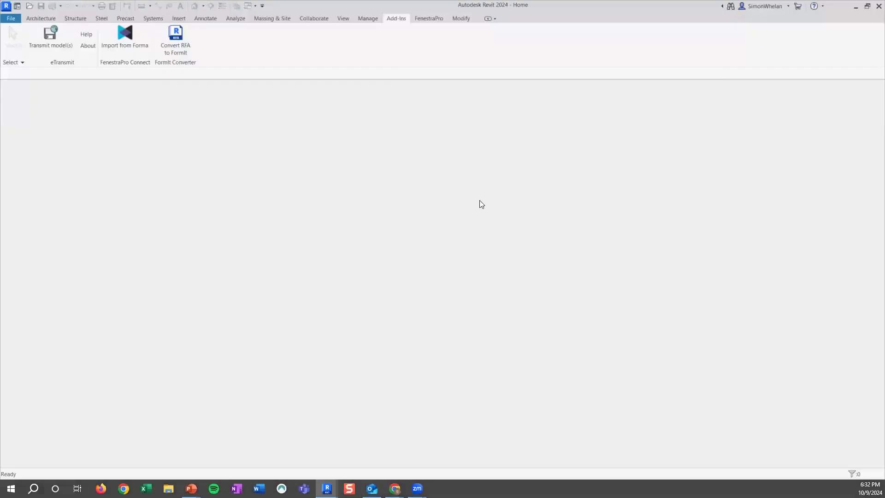
click(44, 19)
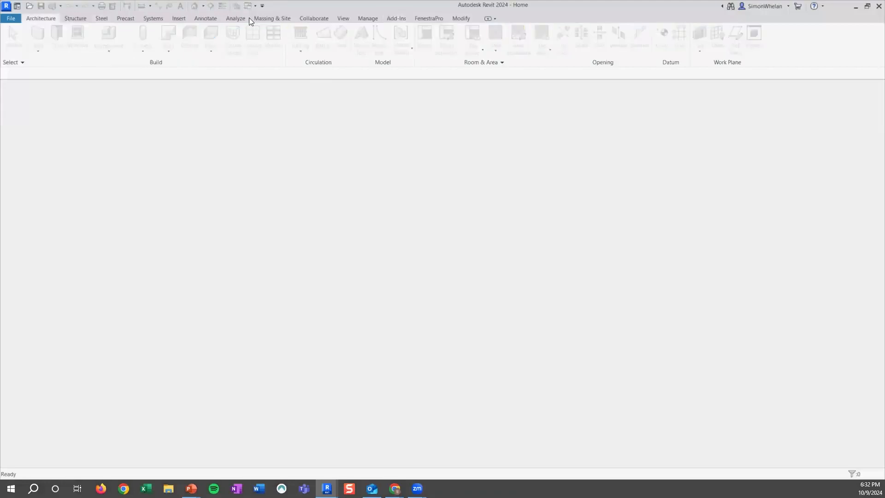
click(401, 18)
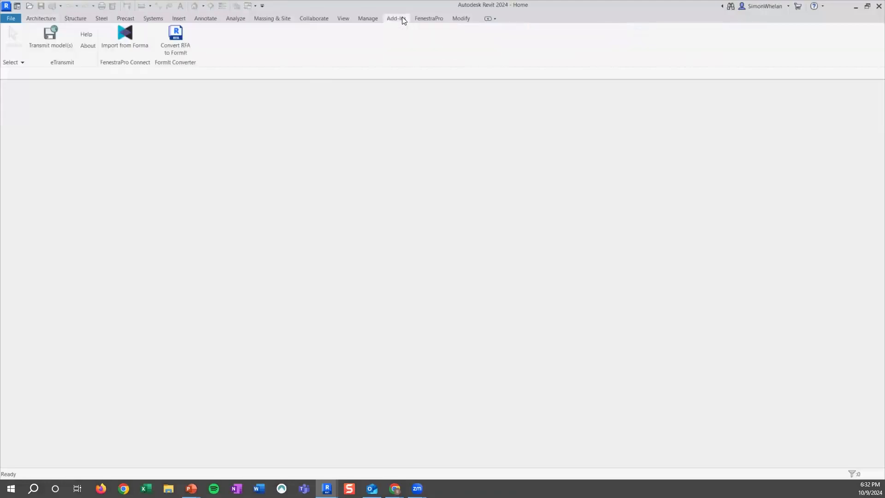
click(124, 38)
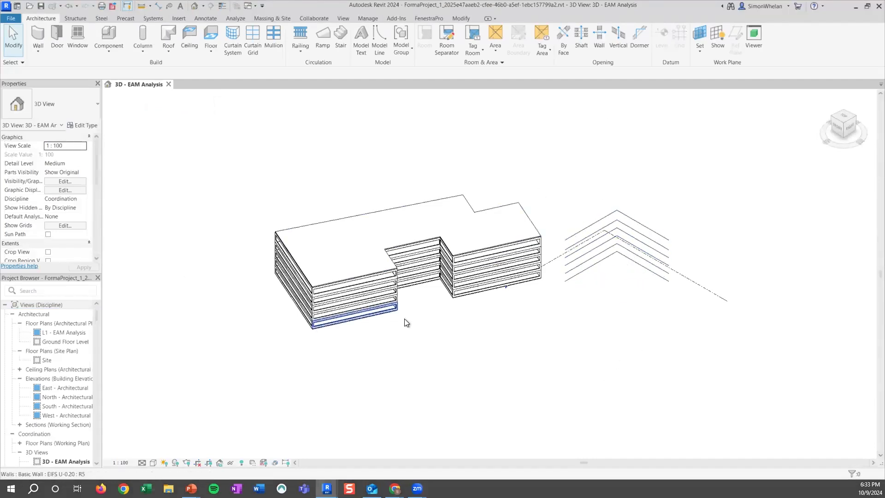
Examine the type properties of the imported roof, including its structure and analytical properties, and deselect it
scroll(374, 283, up, 2)
click(338, 242)
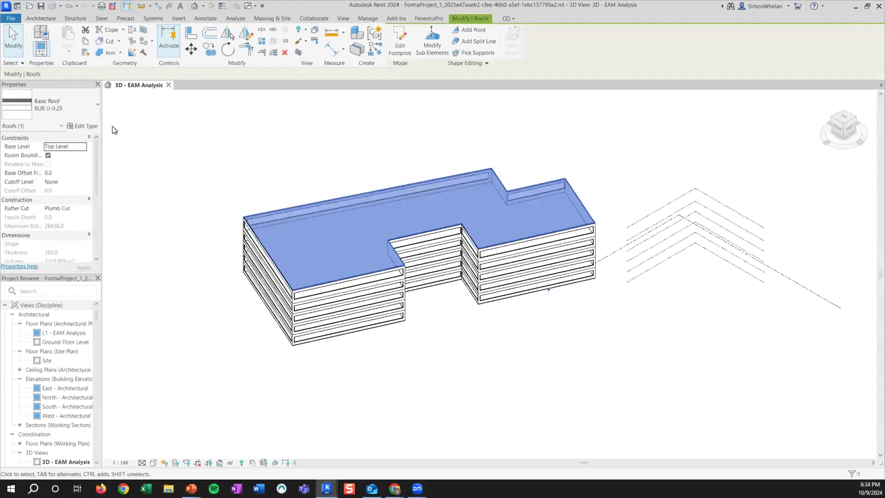
click(87, 127)
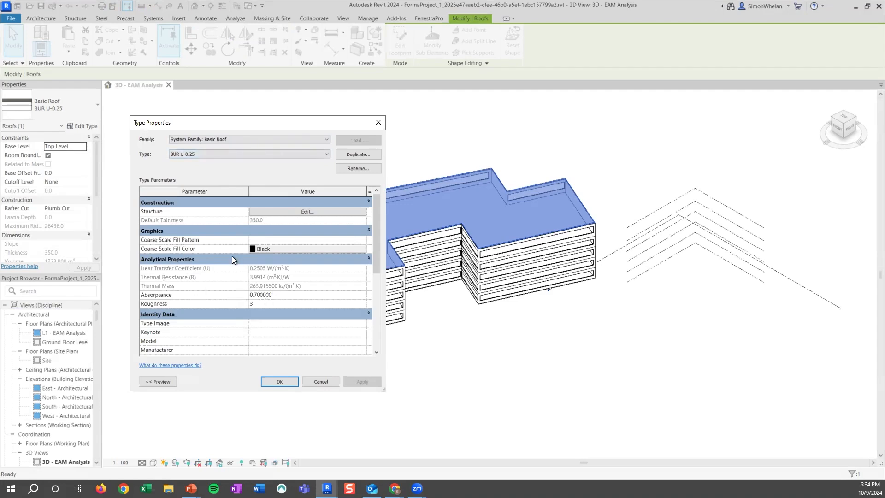
click(379, 122)
click(368, 352)
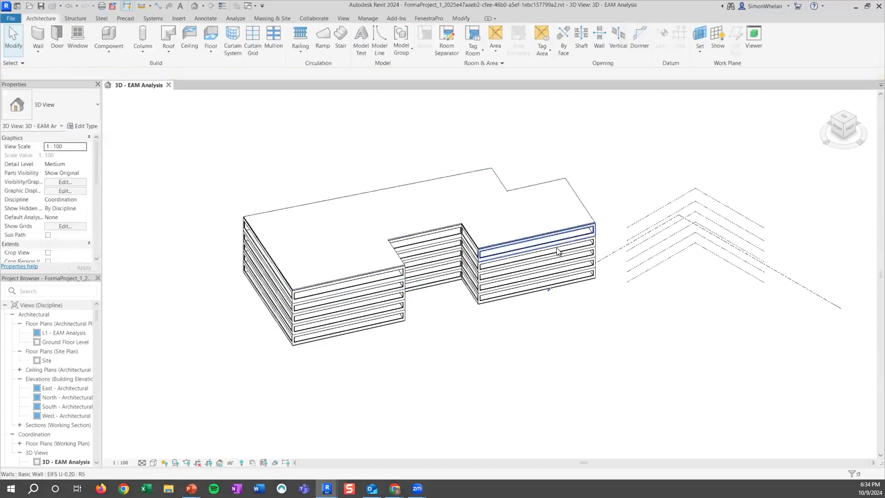
Check the glazing type assigned to the top-floor window on the building's end block
shift+middle_drag(461, 251, 388, 242)
scroll(610, 278, up, 4)
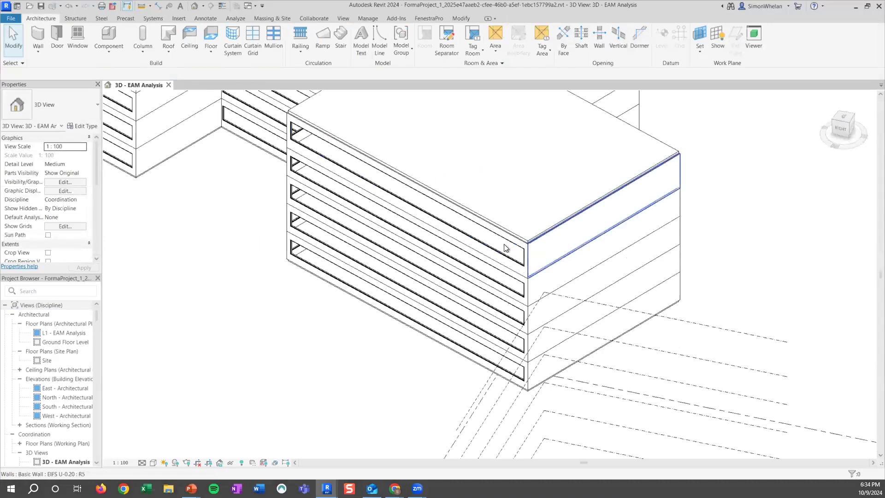
click(516, 255)
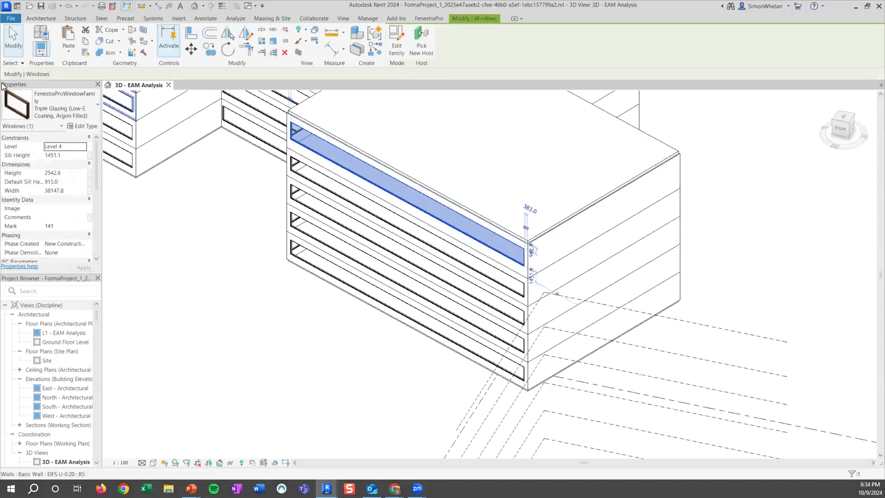
click(205, 249)
Examine the type properties of the top-floor exterior wall beside the glazed facade, including its heat transfer coefficient
click(575, 239)
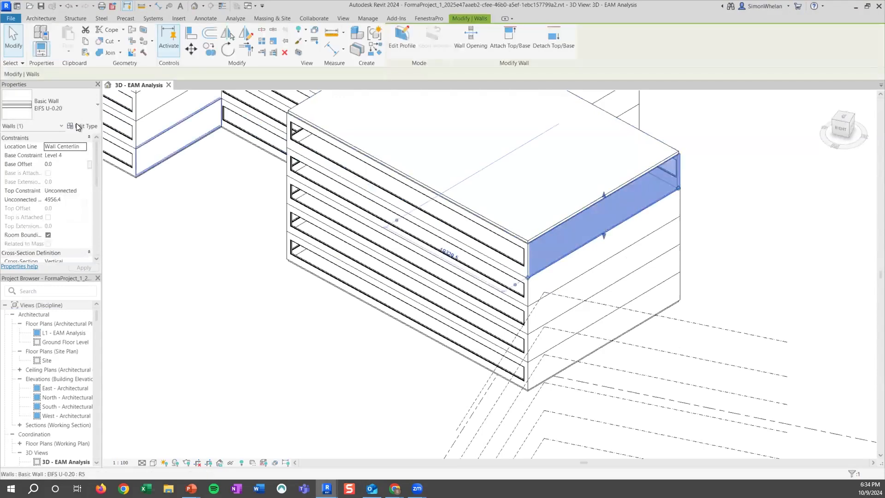
click(84, 126)
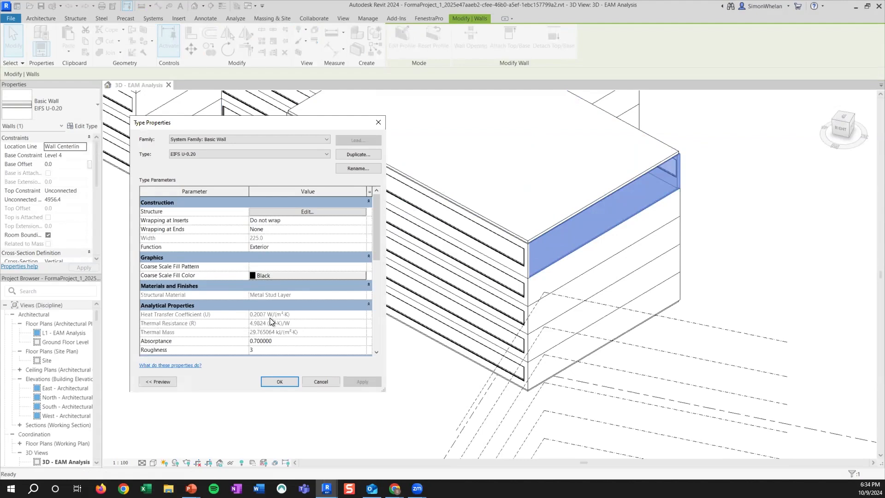
click(378, 122)
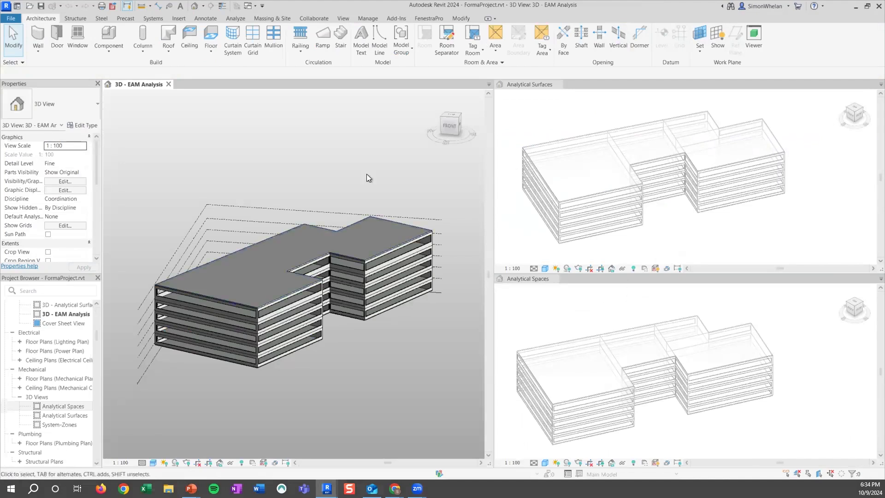
Launch FenestraPro Detailed Design on the FormaProject model and start a fresh extraction, discarding the cached data
click(431, 19)
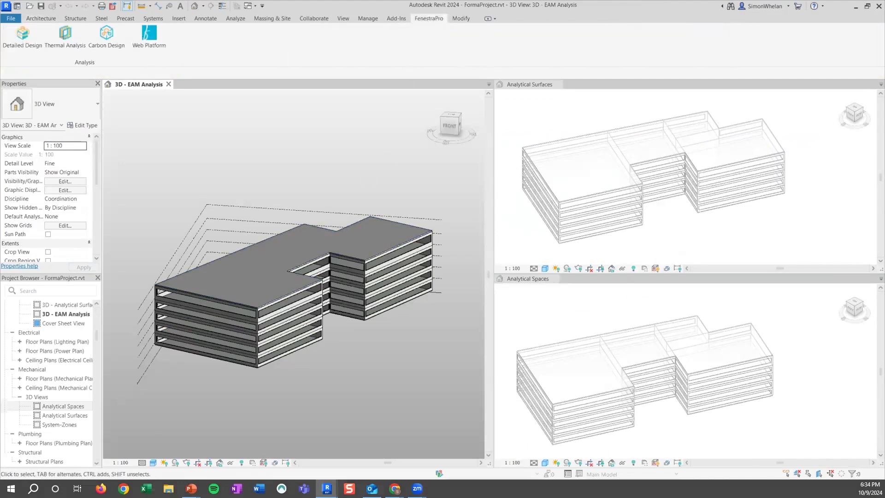
click(29, 34)
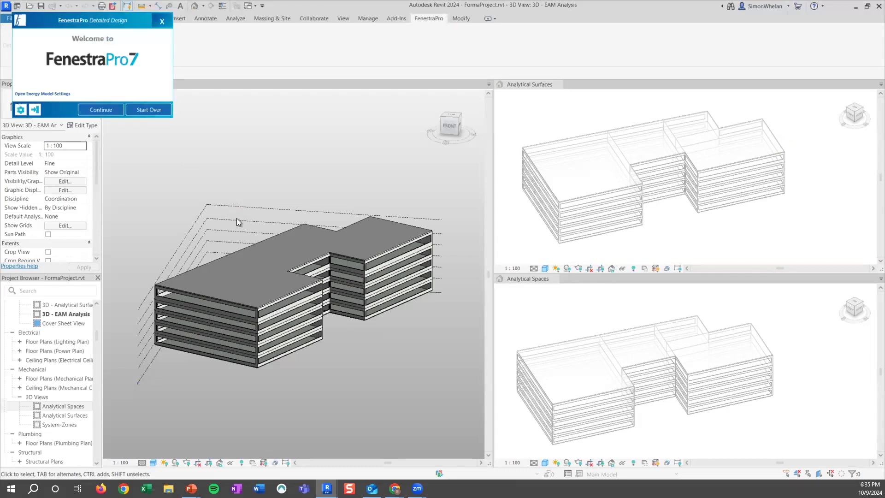
click(144, 110)
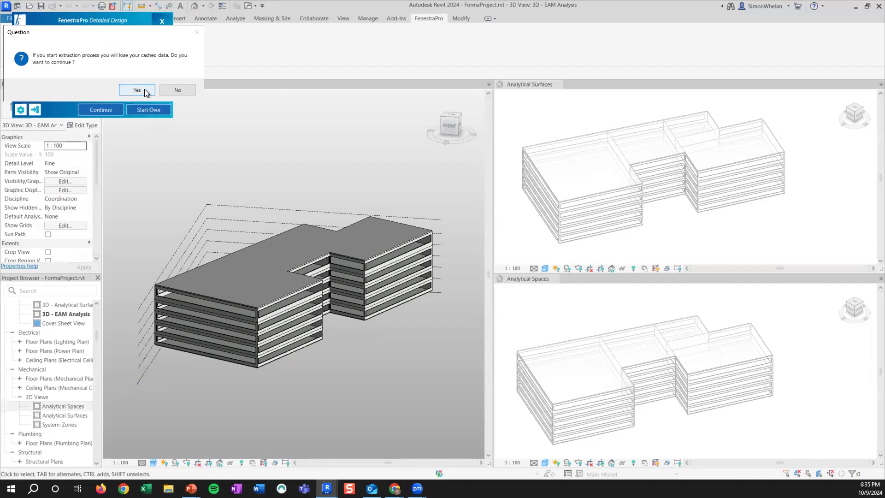
click(145, 90)
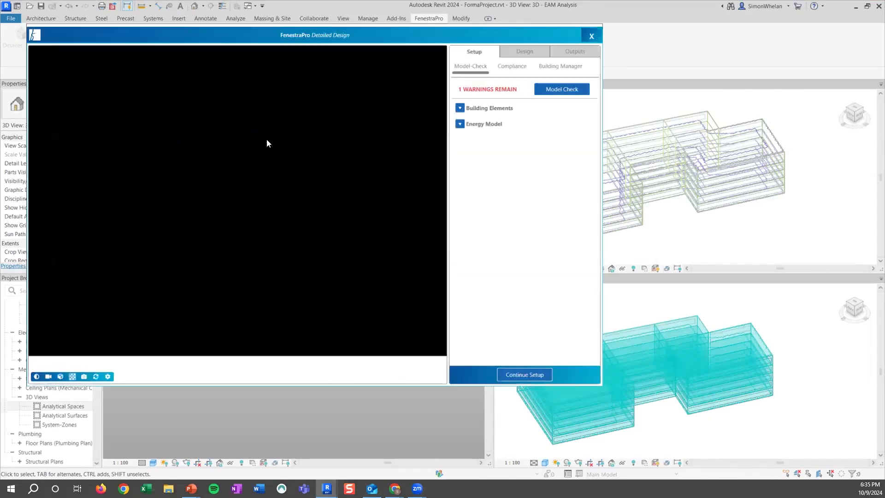
Run the model check and inspect the building's analytical spaces, exterior walls and roofs
scroll(286, 205, up, 5)
click(552, 90)
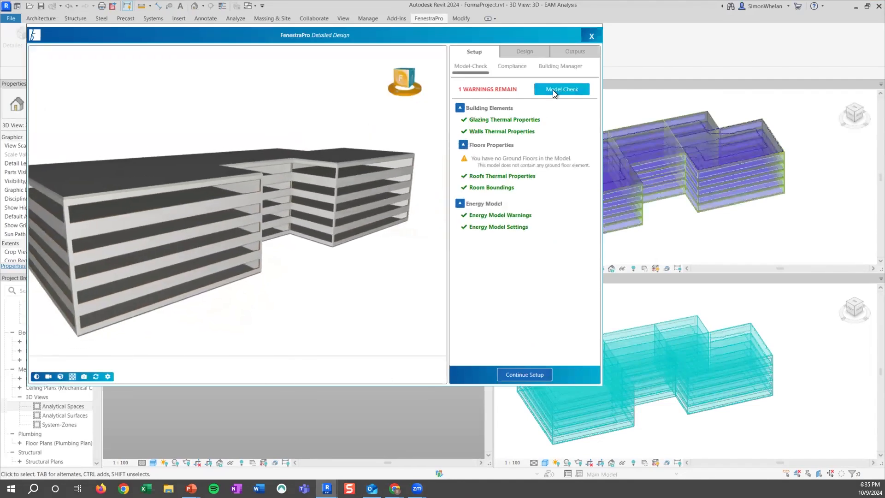
drag(263, 252, 305, 259)
click(522, 133)
drag(320, 247, 159, 237)
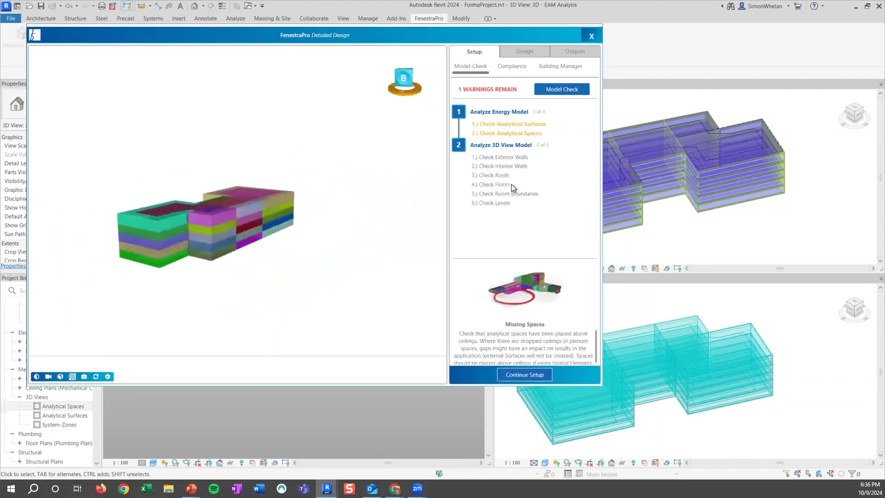
click(510, 157)
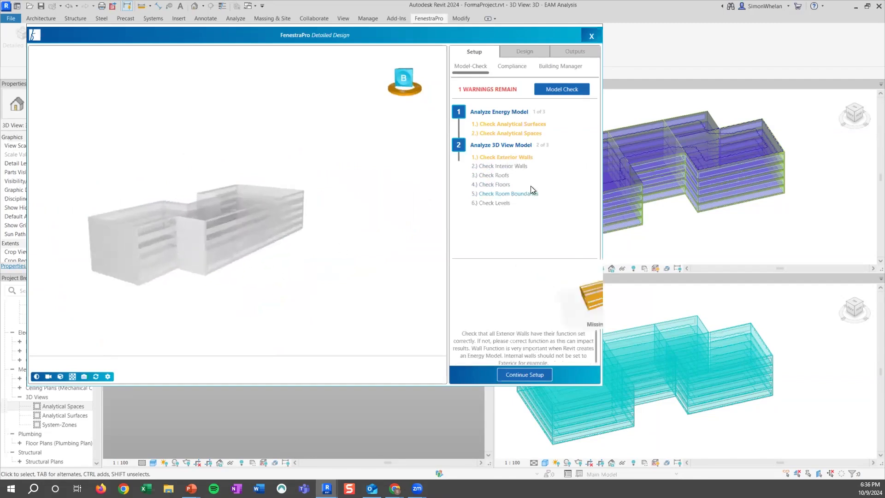
click(504, 176)
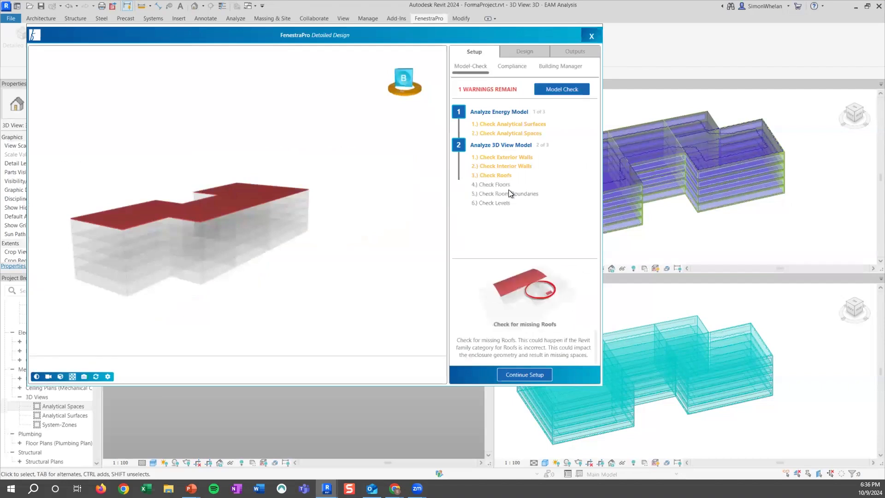
Select Norway TEK17 Non Residential as the compliance code for the building
click(516, 376)
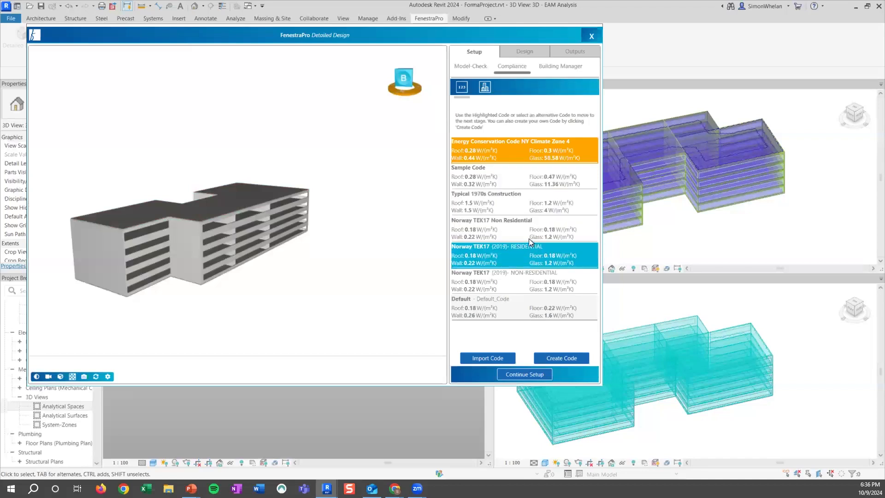
click(521, 226)
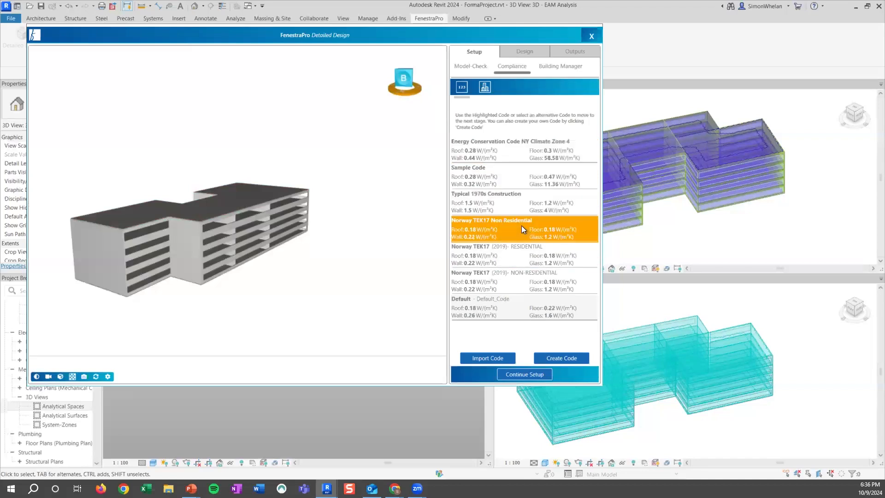
click(541, 372)
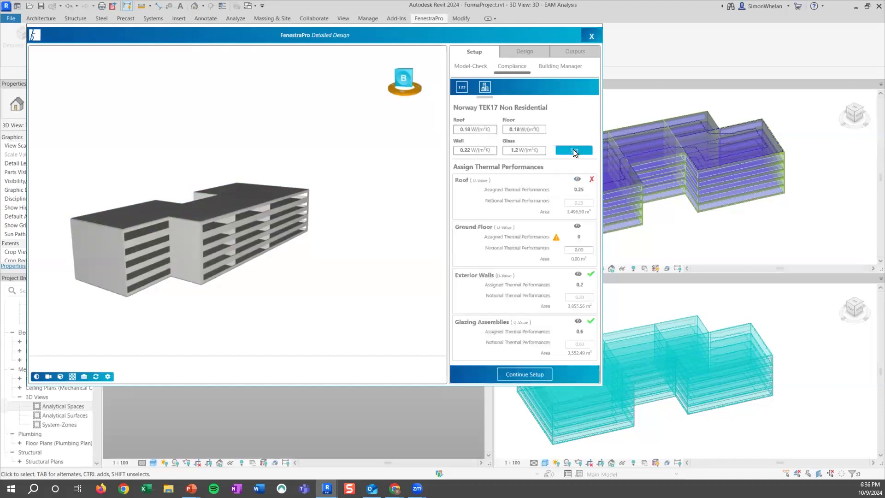
Download the solar data with the shading calculation turned off, and finish the setup to start the design stage
click(524, 372)
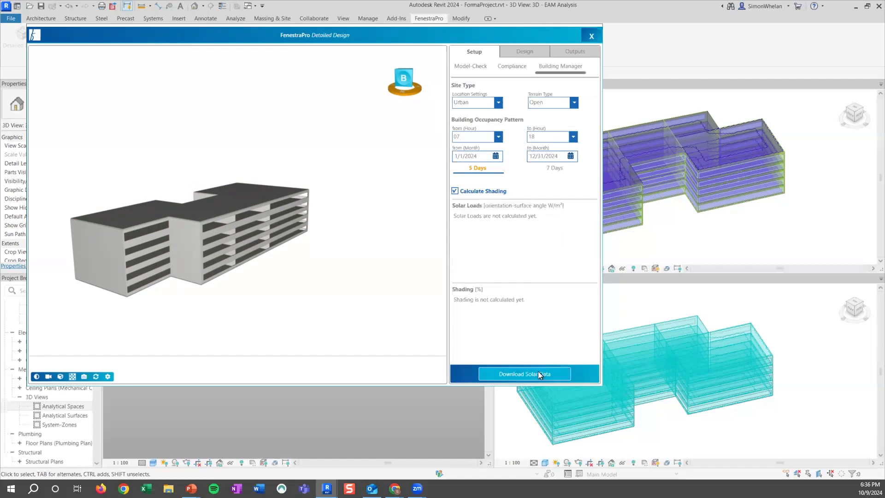
click(454, 191)
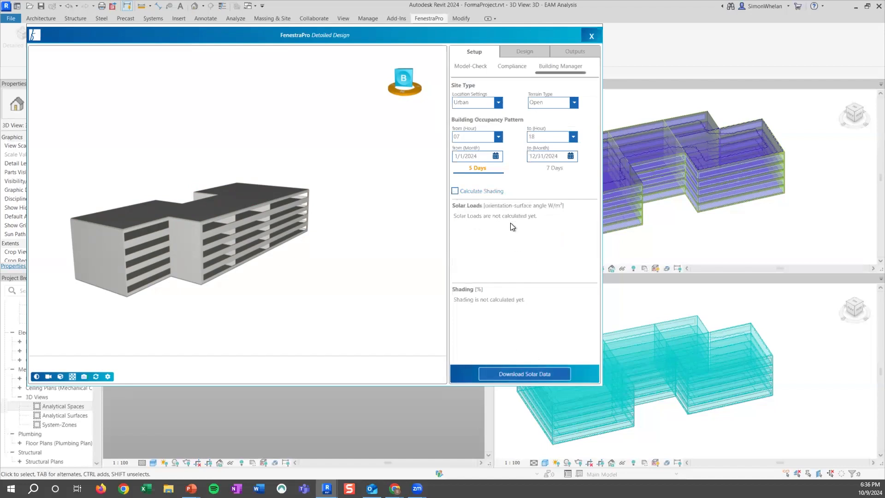
click(519, 374)
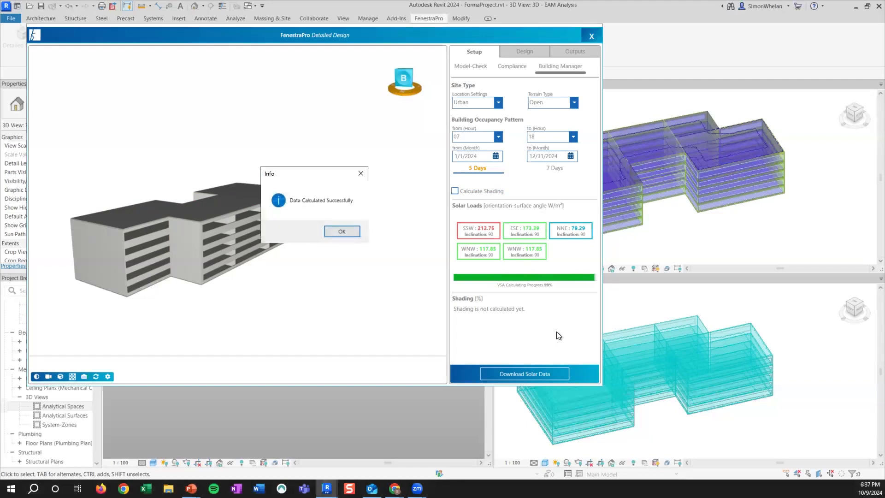
click(347, 231)
click(535, 377)
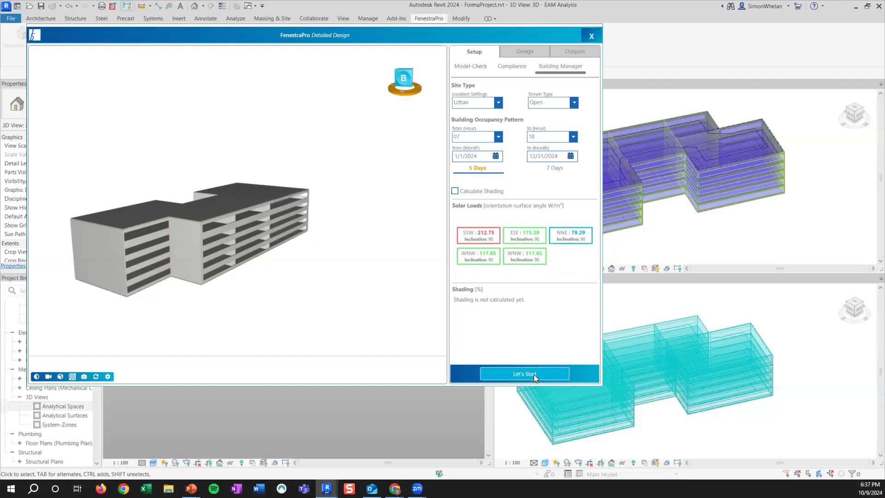
Start the design stage and open the list of the energy model's facades
click(524, 370)
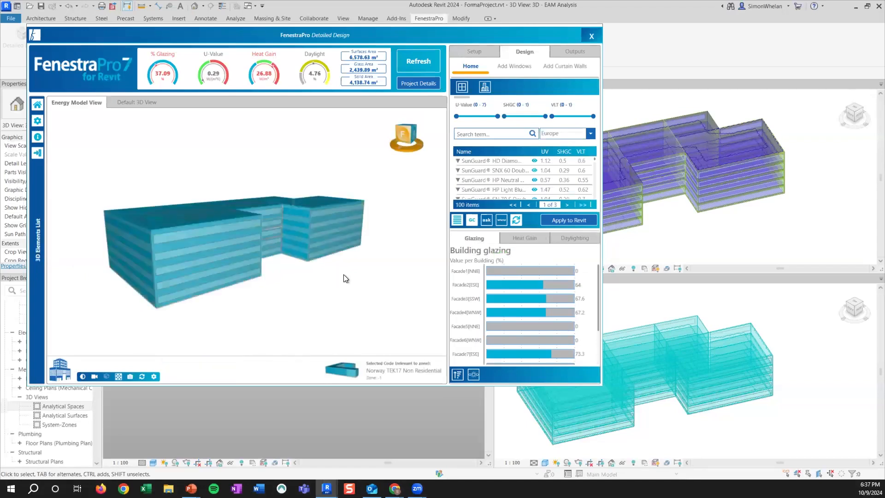
click(36, 240)
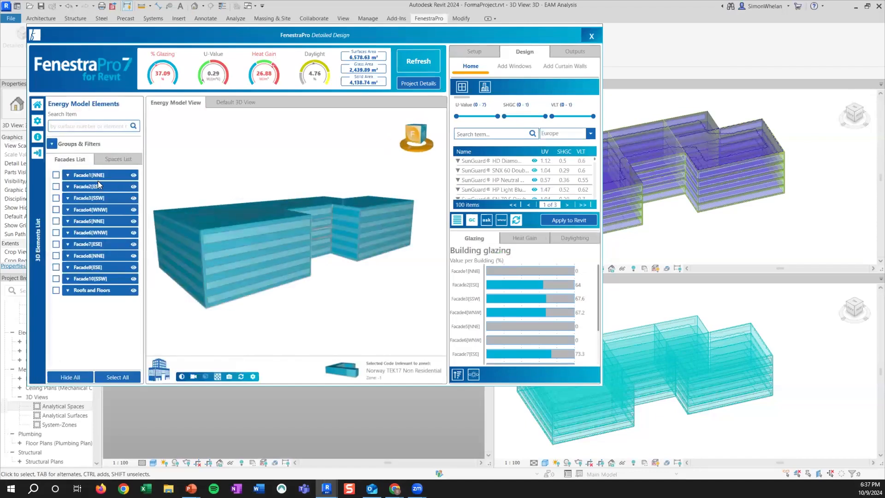
click(68, 175)
click(68, 176)
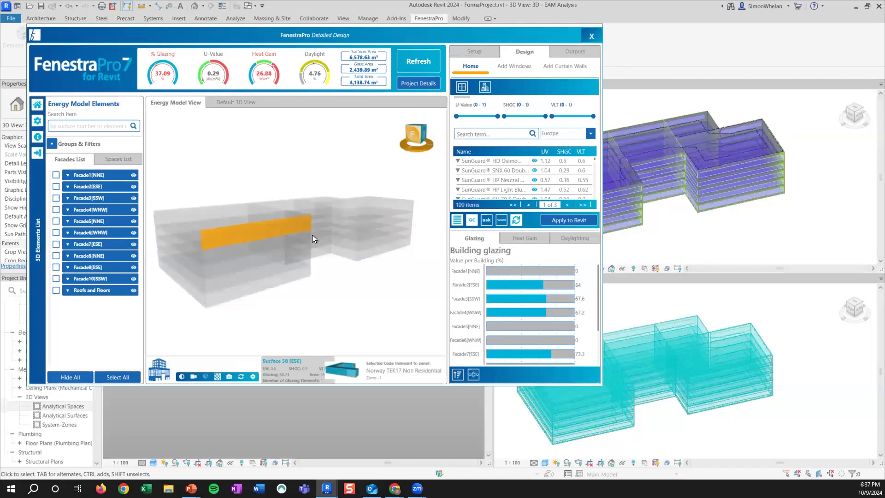
Select all the NNE-facing surfaces of Facade5 in the energy model
drag(360, 291, 407, 245)
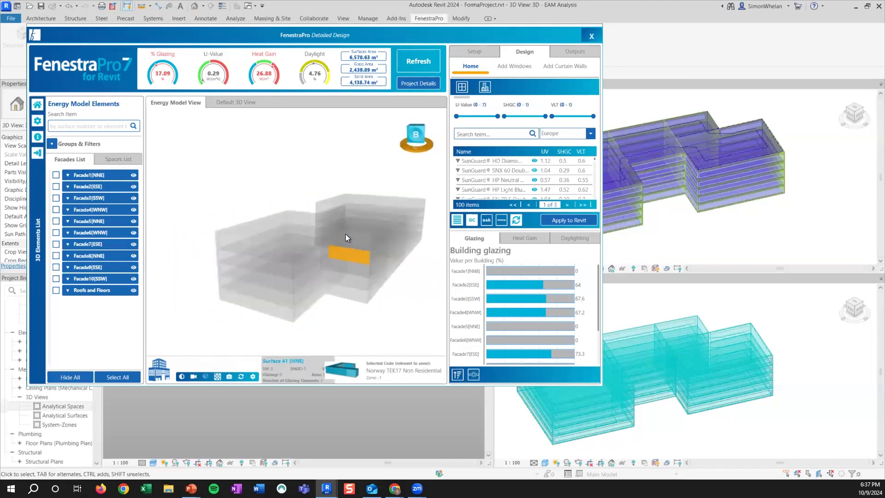
click(355, 241)
click(350, 270)
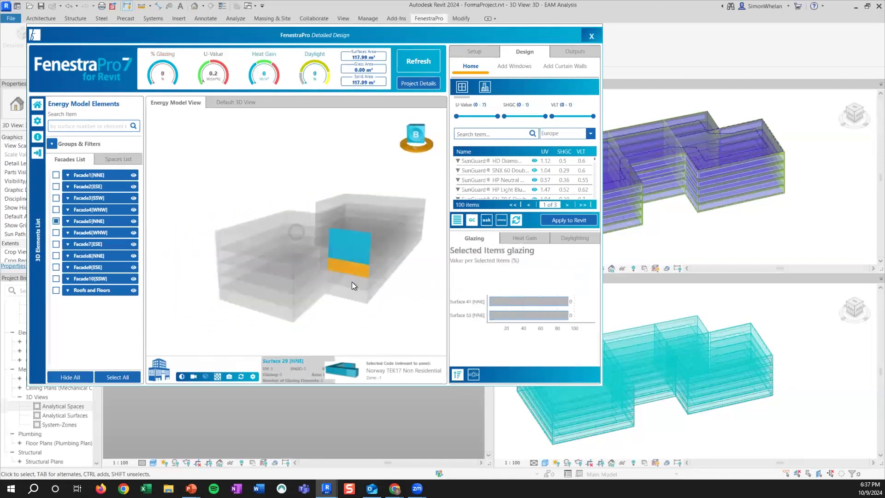
click(351, 281)
click(349, 280)
click(335, 294)
drag(421, 283, 422, 292)
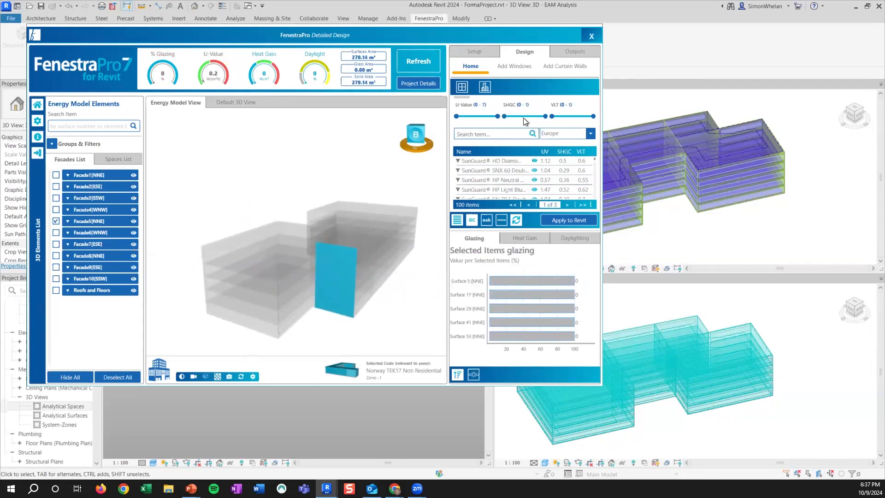
Define the windows to add to the selected facade as 2000 mm wide and 2000 mm high with a 600 mm sill
click(516, 65)
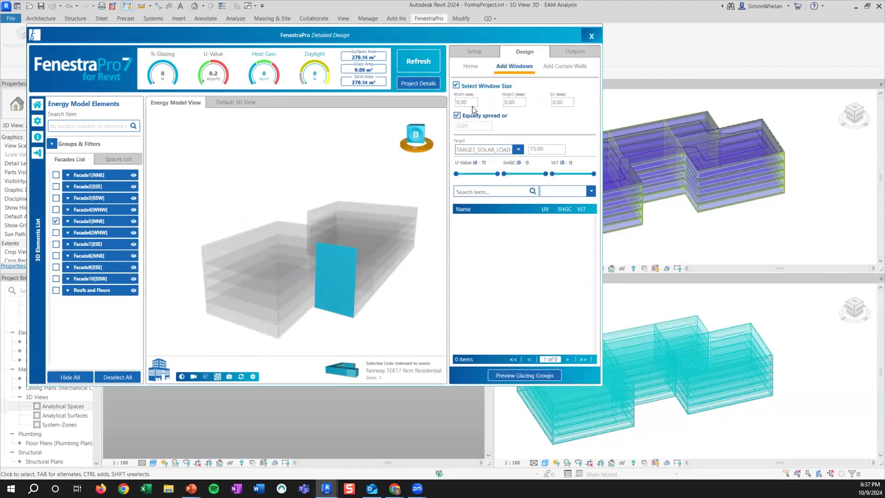
text(2000)
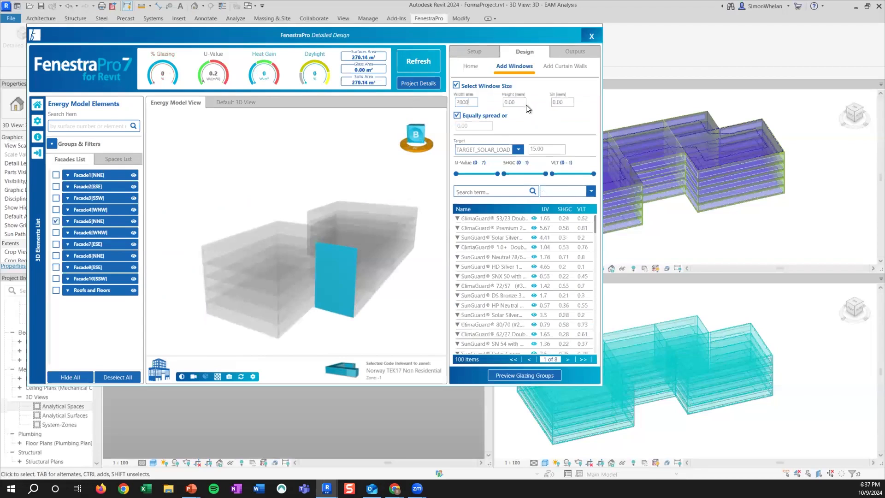
key(Tab)
text(20)
key(Tab)
text(6)
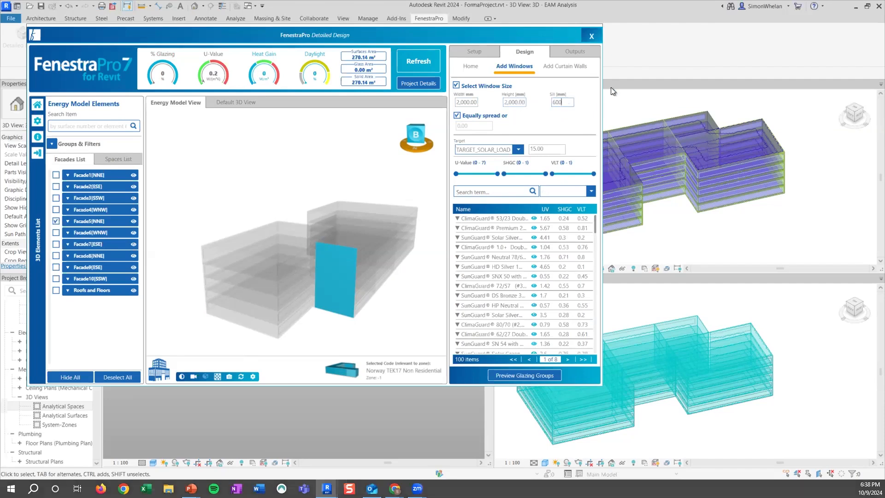
Set the window target to PERCENTAGE_GLAZING with a value of 25
click(519, 148)
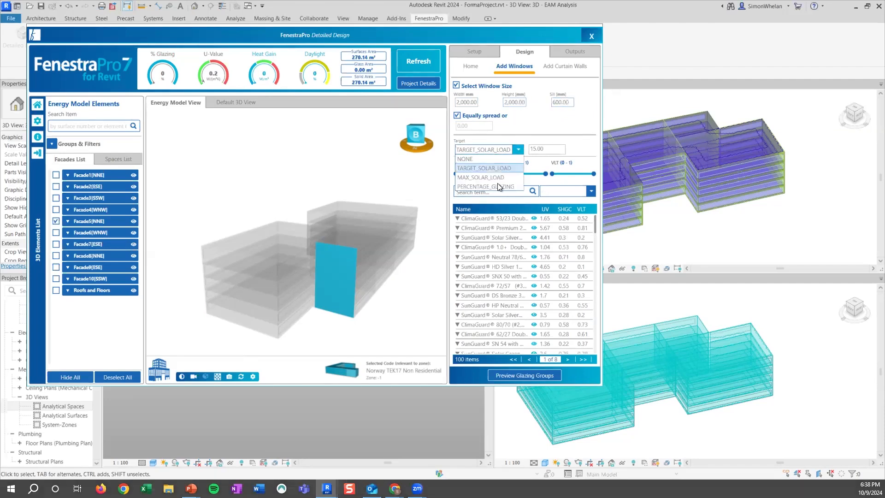
click(521, 165)
click(543, 149)
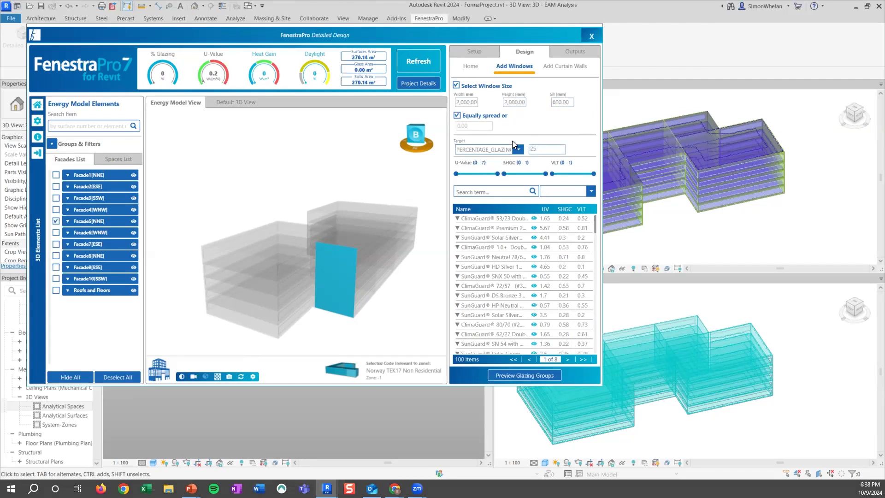
Search the glass library for "solarban" and limit the U-value range to a maximum of 1.42
click(497, 191)
click(532, 191)
drag(497, 174, 466, 174)
click(499, 266)
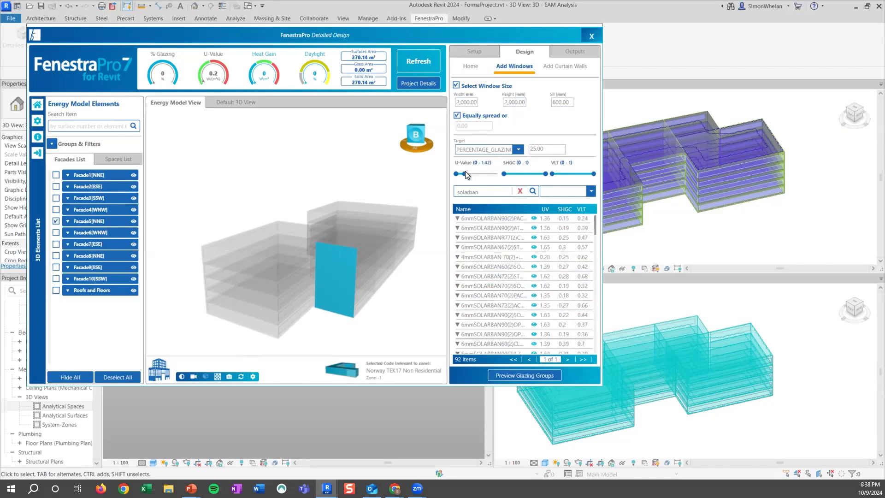
drag(466, 173, 467, 174)
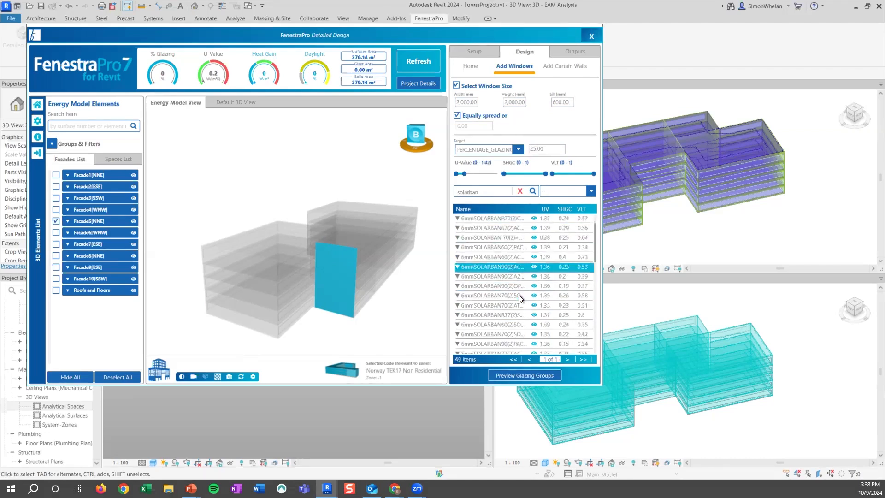
Choose the 6mmSOLARBAN 90(2)+0.3mmVacumaxVIG+6mmCLEAR glass and check its product details
scroll(519, 298, down, 7)
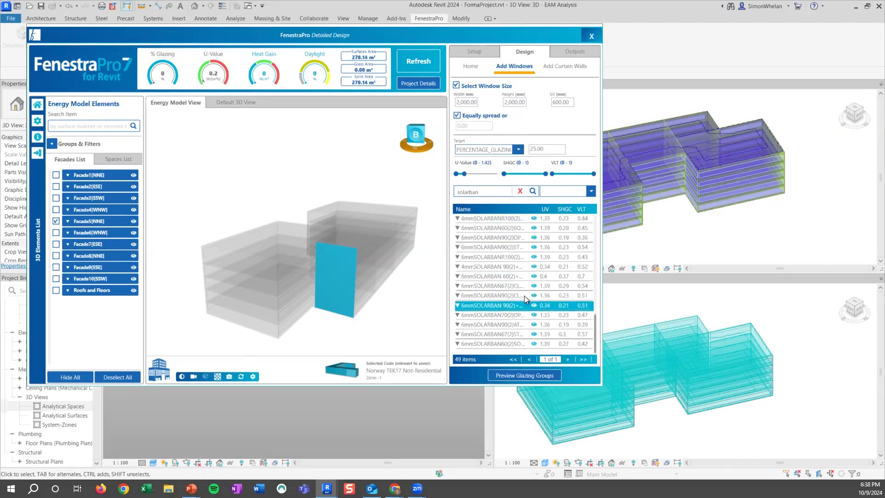
click(532, 308)
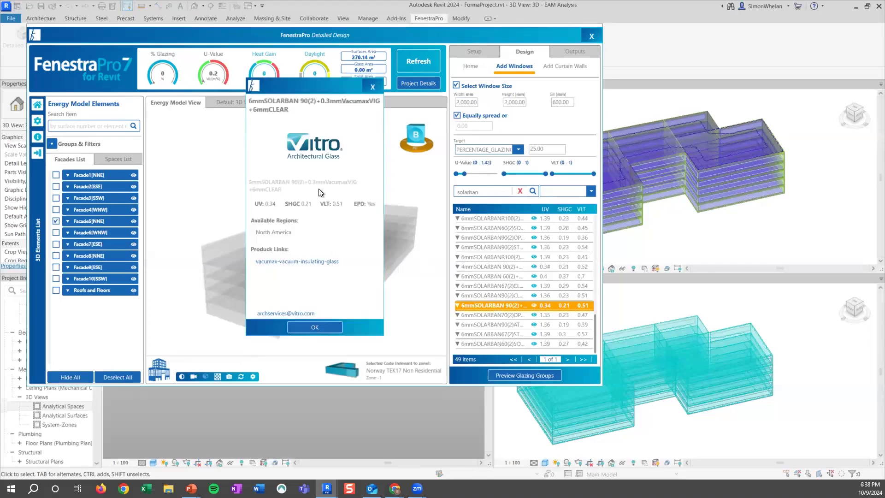
click(372, 87)
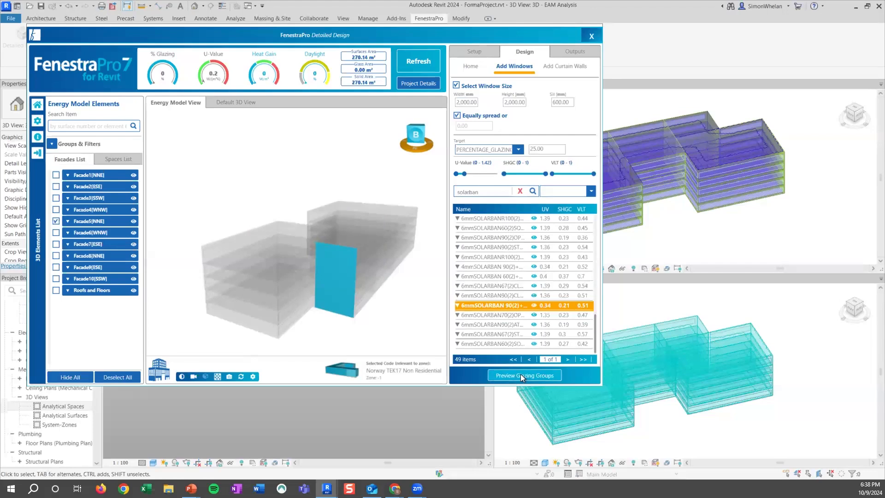
Preview the glazing groups on Facade5 and create the windows in the Revit model
click(523, 376)
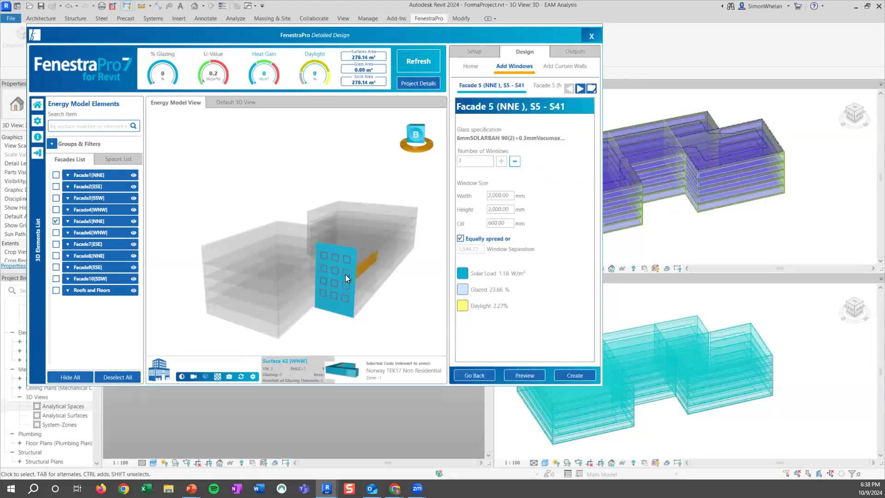
click(575, 376)
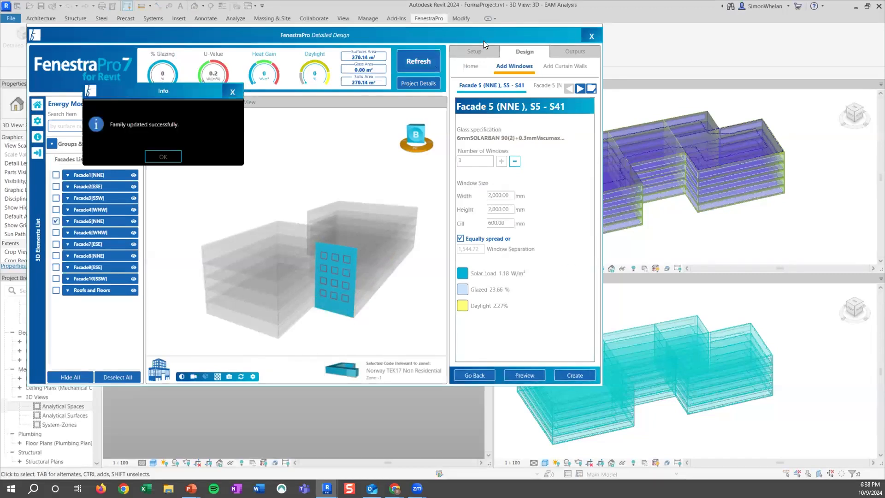
click(174, 156)
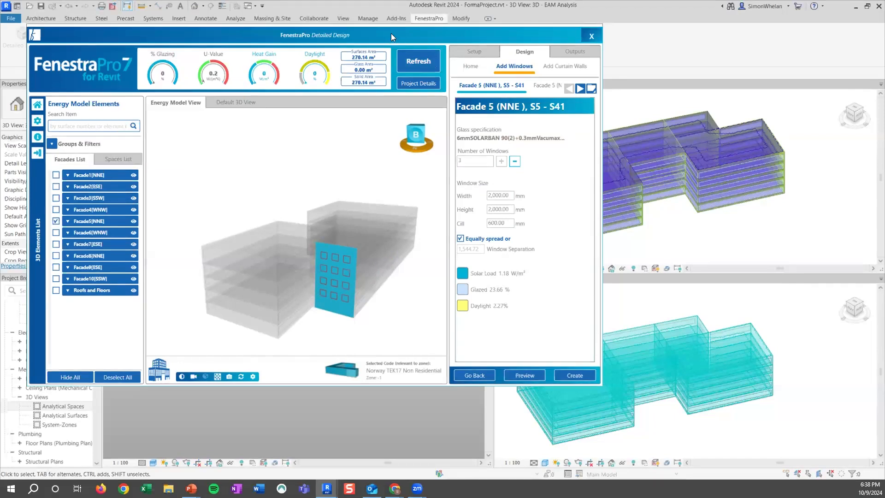
Inspect the created windows on the building's rear facade in the 3D - EAM Analysis view
drag(496, 42, 0, 69)
middle_drag(395, 208, 342, 224)
middle_drag(406, 233, 430, 244)
right_click(417, 236)
shift+middle_drag(415, 208, 227, 366)
scroll(263, 323, up, 2)
scroll(264, 323, up, 2)
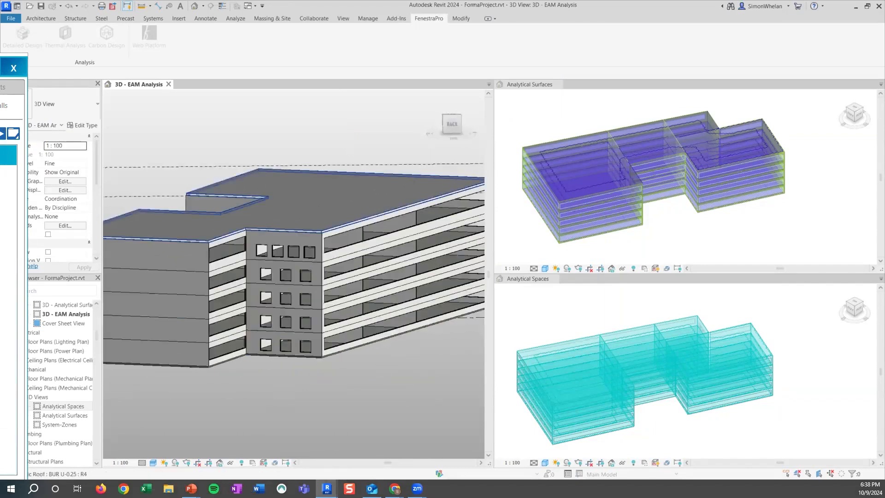
Bring the FenestraPro design window back into view and refresh the energy model data
drag(2, 65, 519, 123)
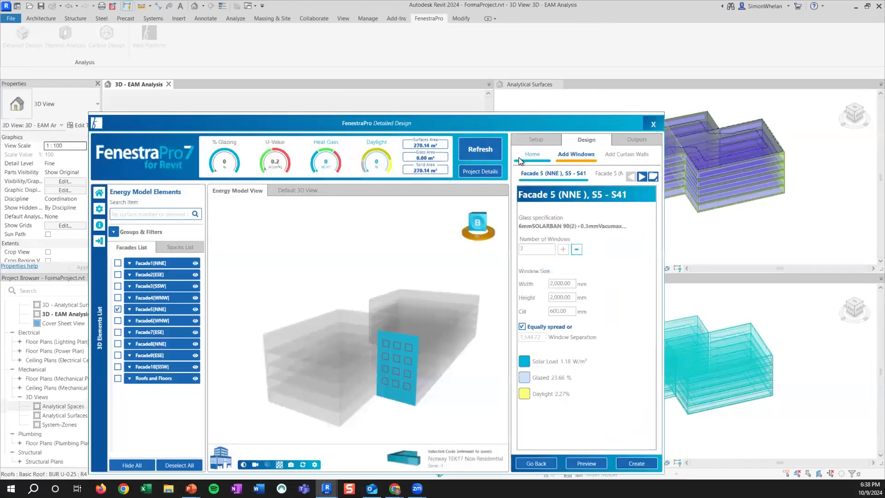
click(469, 148)
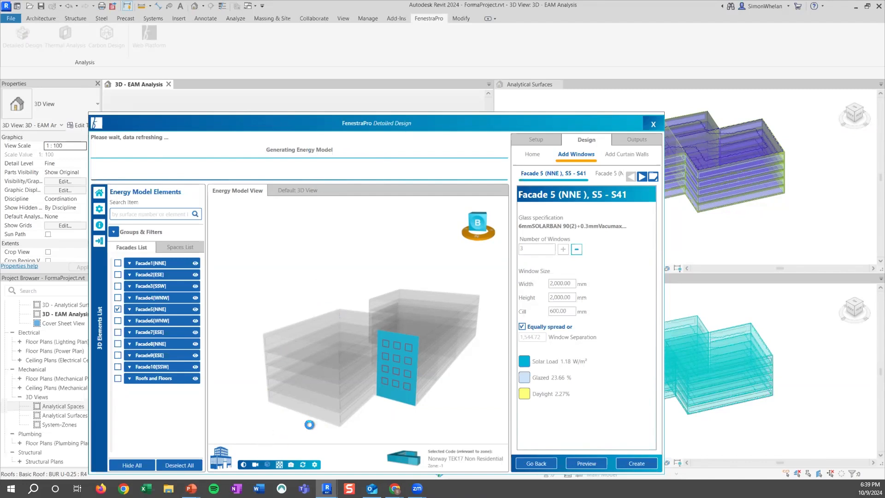
Switch to the running PowerPoint slide show and advance to the slide on FenestraPro availability and the free trial
mouse_move(192, 489)
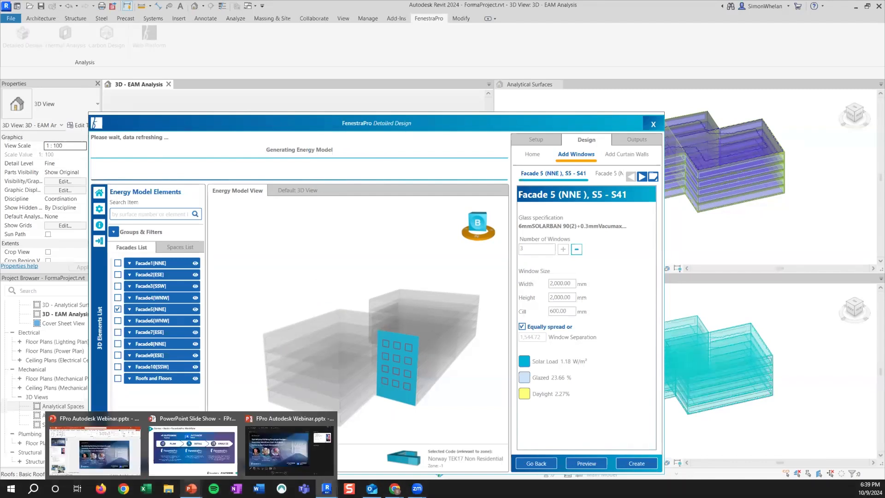
click(200, 456)
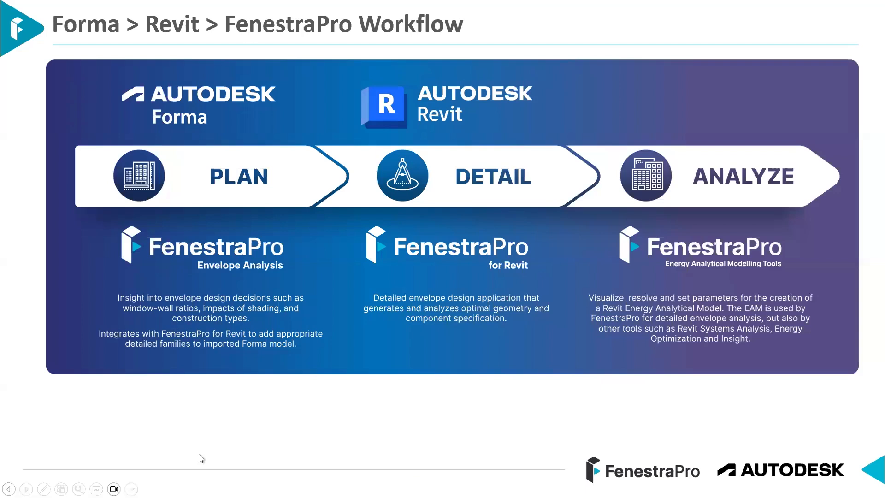
click(261, 400)
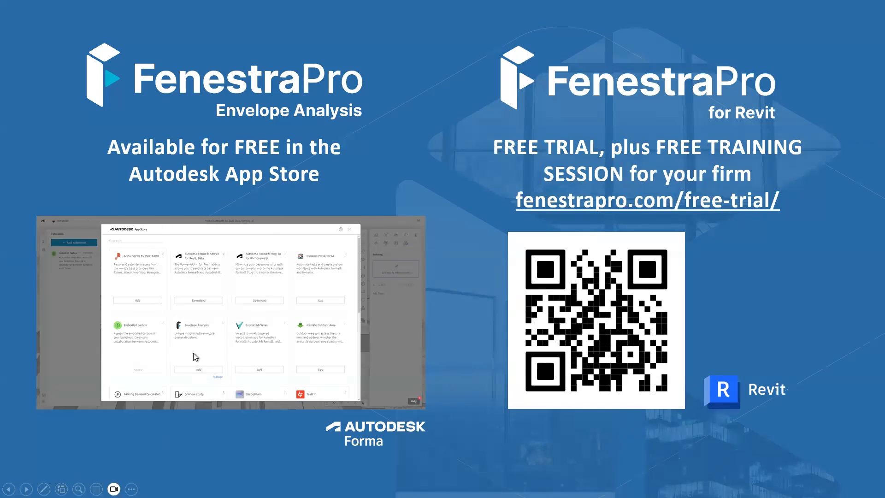
click(79, 489)
click(148, 293)
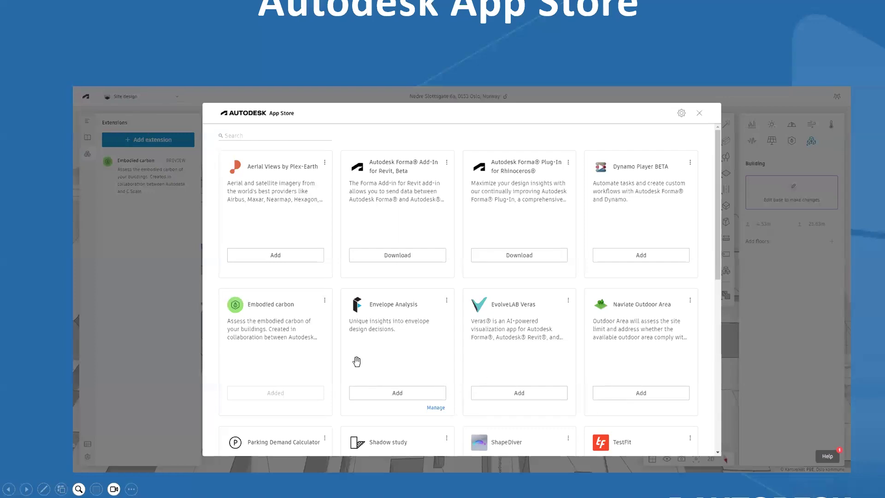
drag(520, 322, 96, 316)
drag(571, 279, 397, 304)
drag(401, 419, 397, 303)
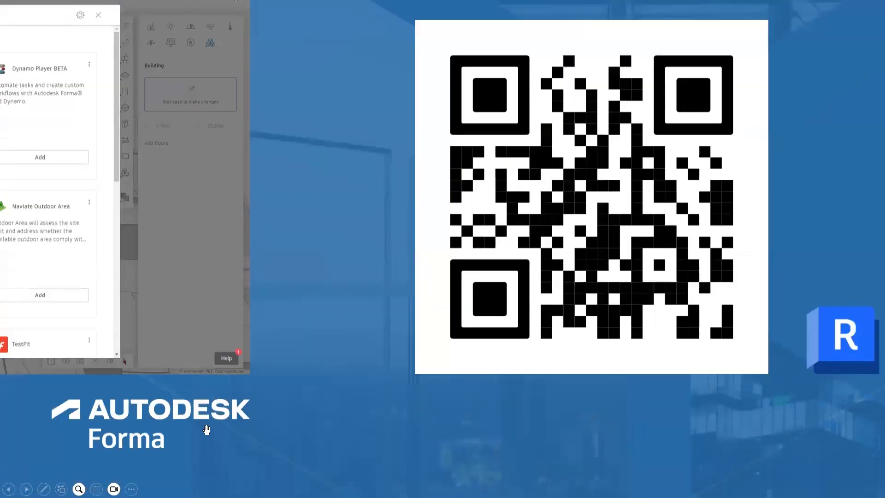
click(79, 489)
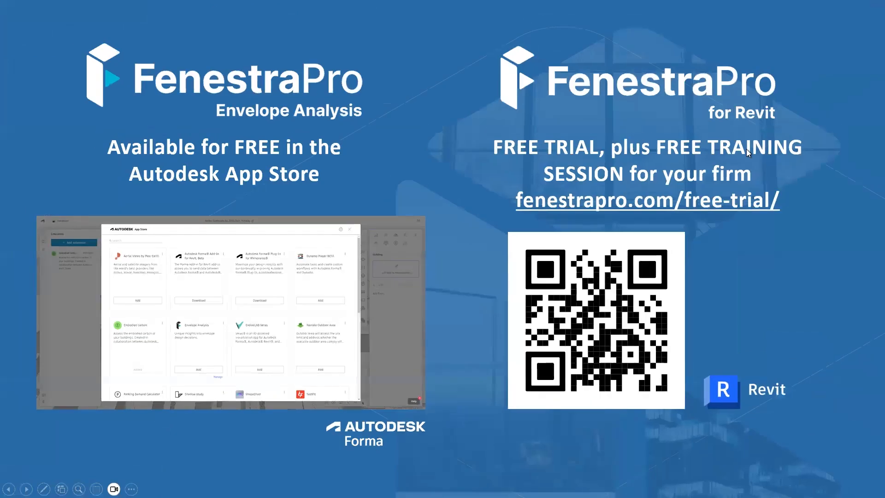